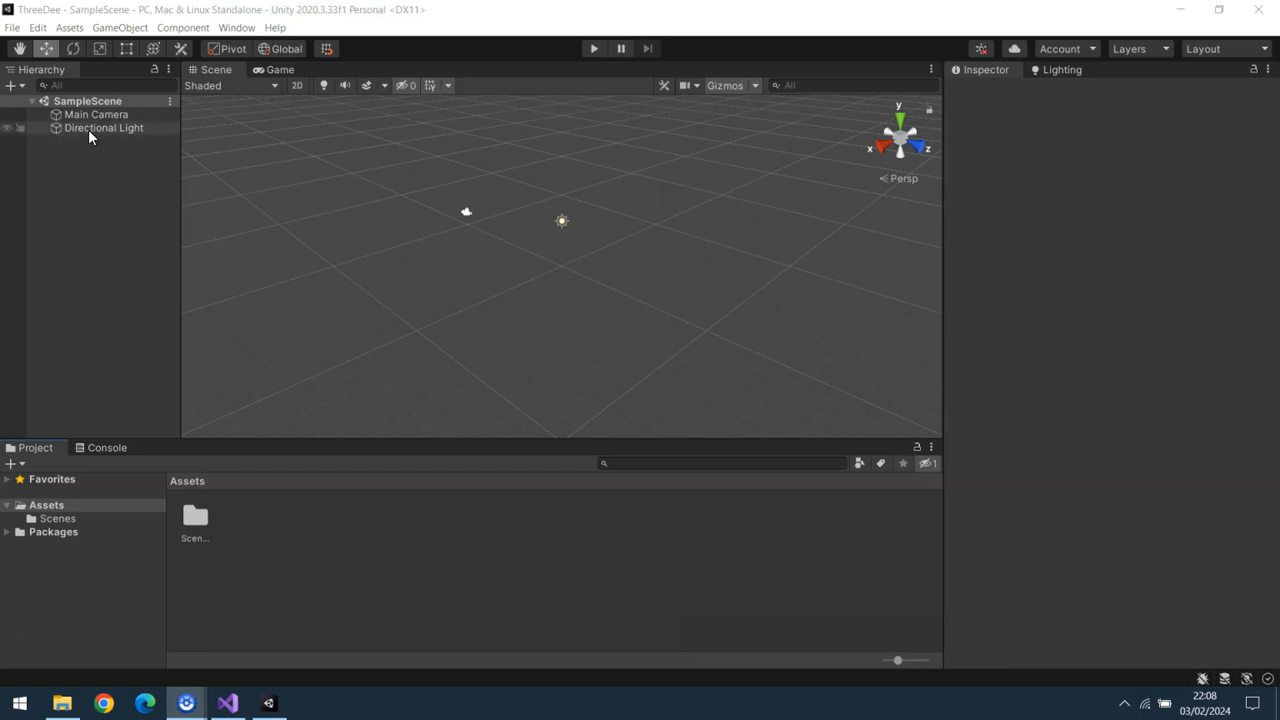
Step: Examine the component settings of the main camera and the directional light
left_click(91, 117)
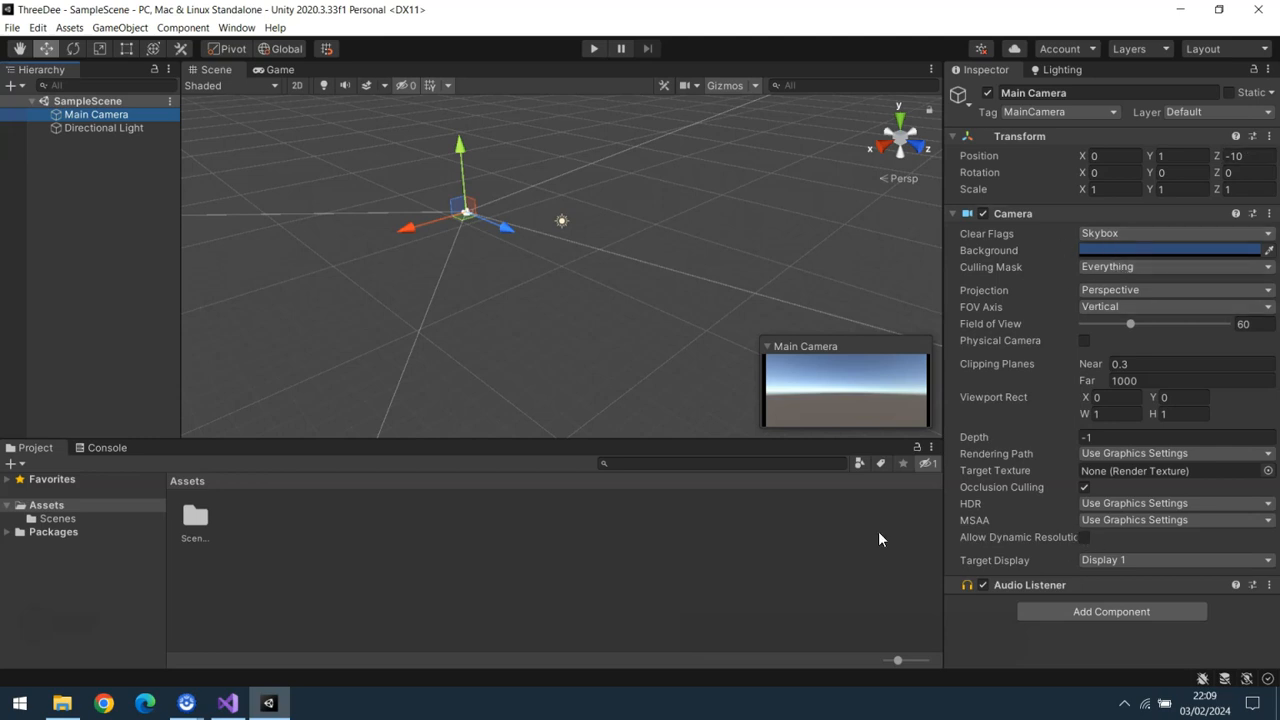
left_click(124, 132)
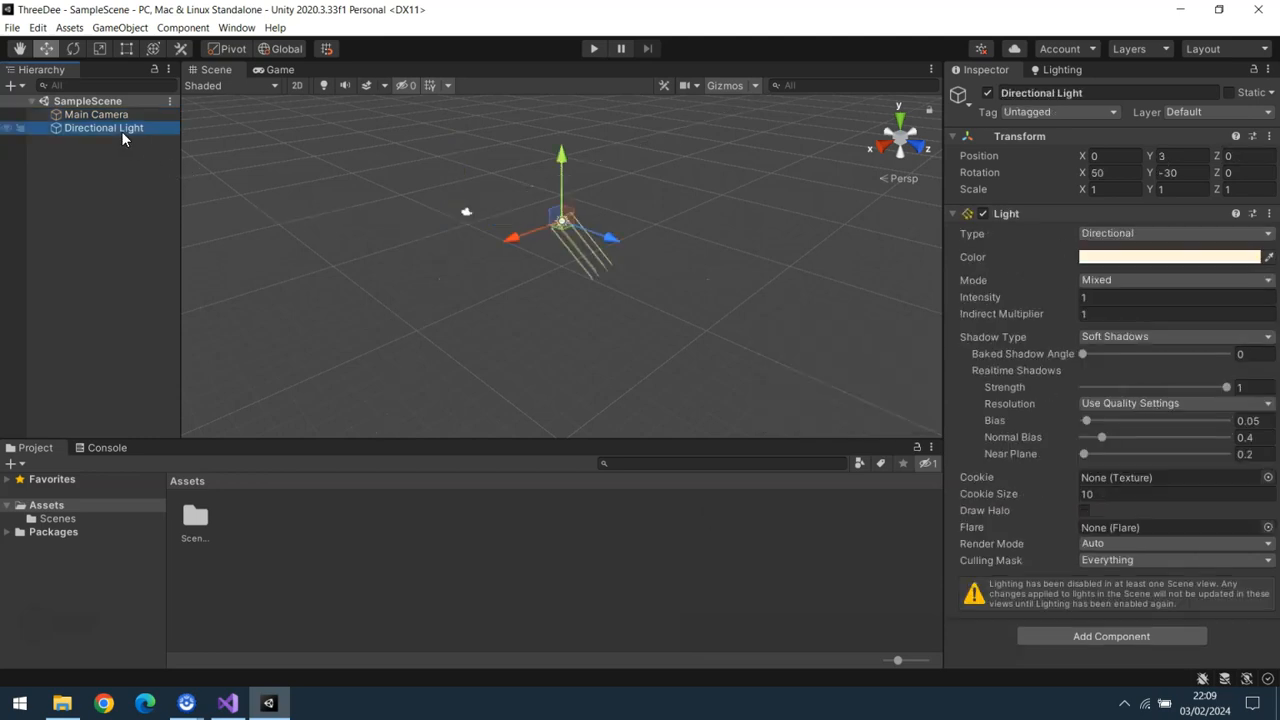
left_click(304, 258)
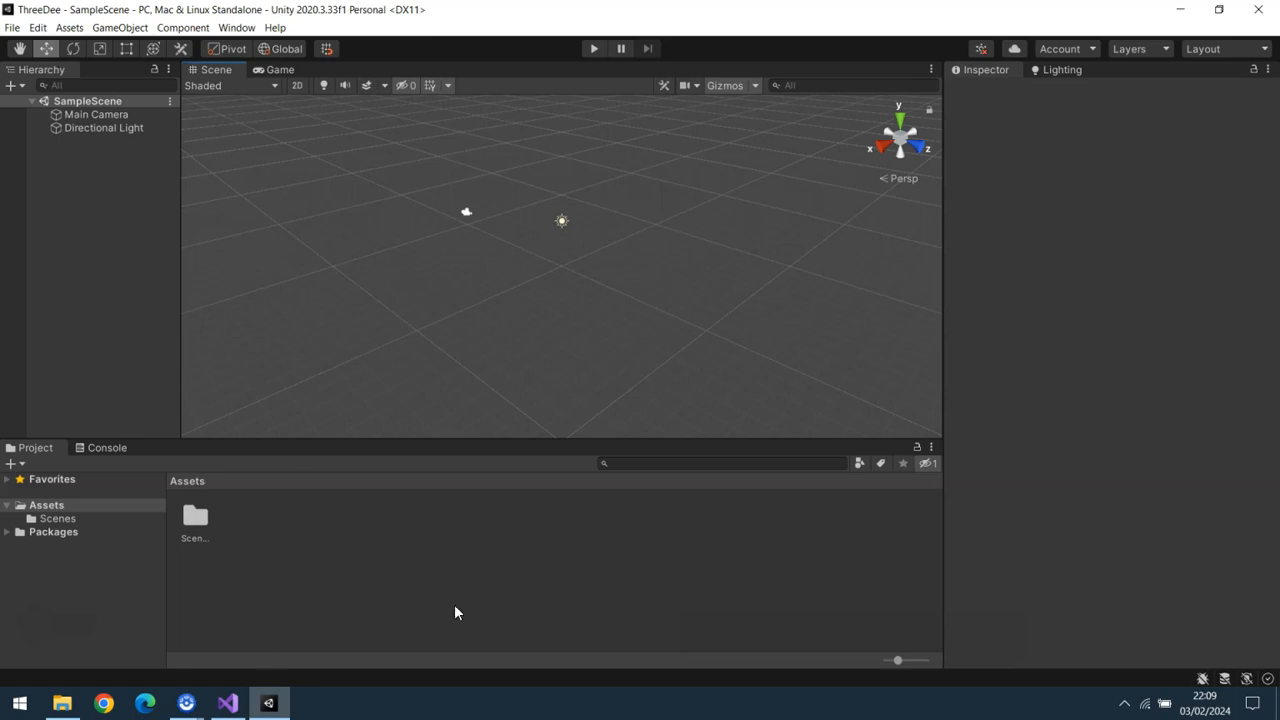
Step: Add a 3D cube object to the scene
left_click(13, 87)
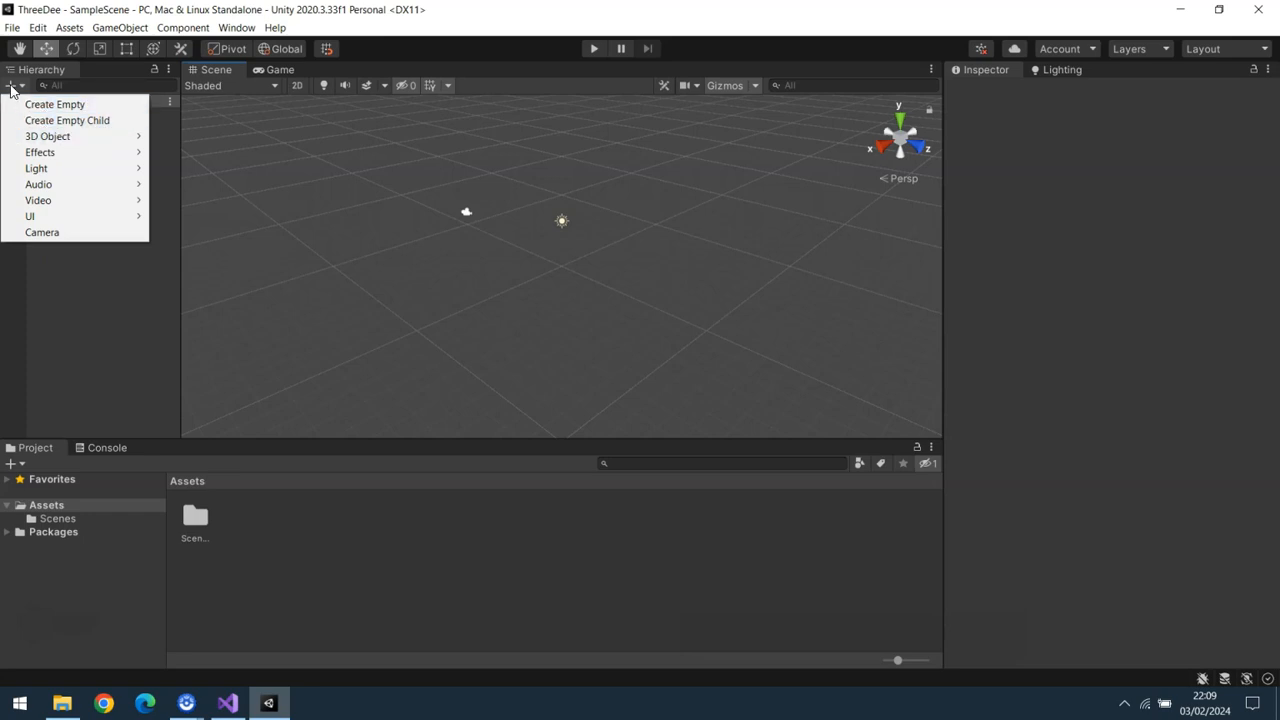
mouse_move(74, 140)
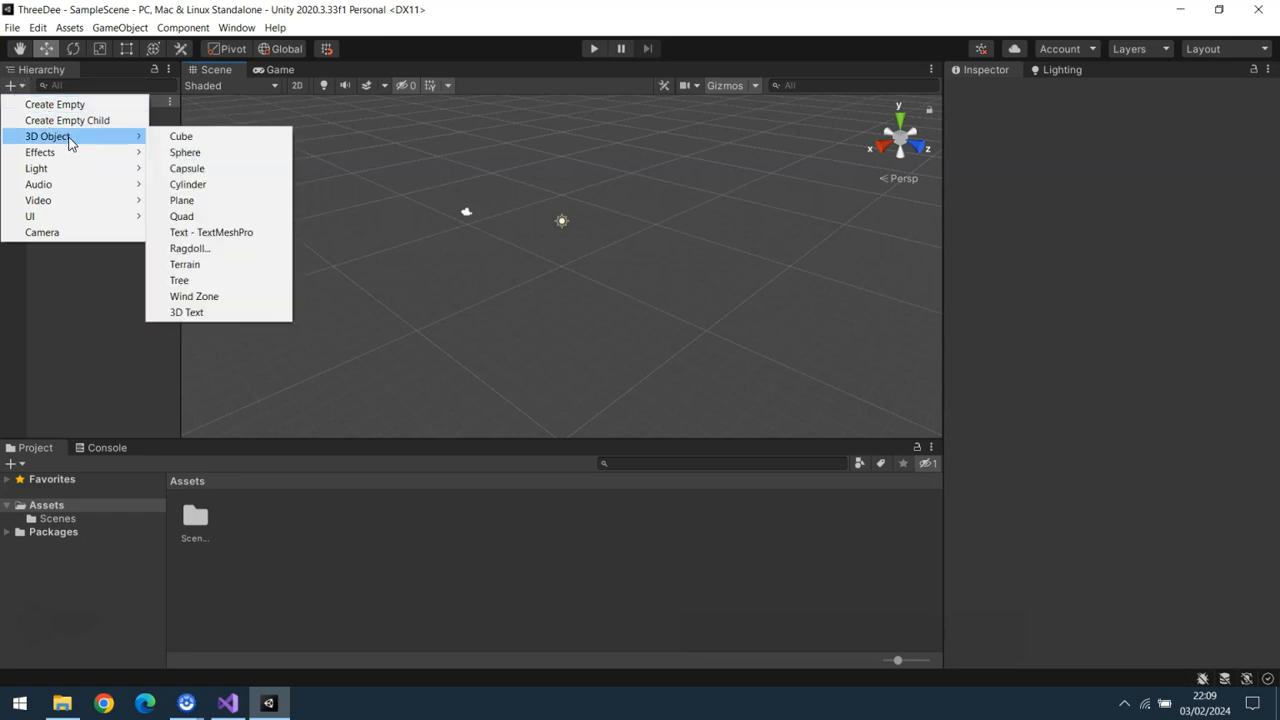
left_click(175, 140)
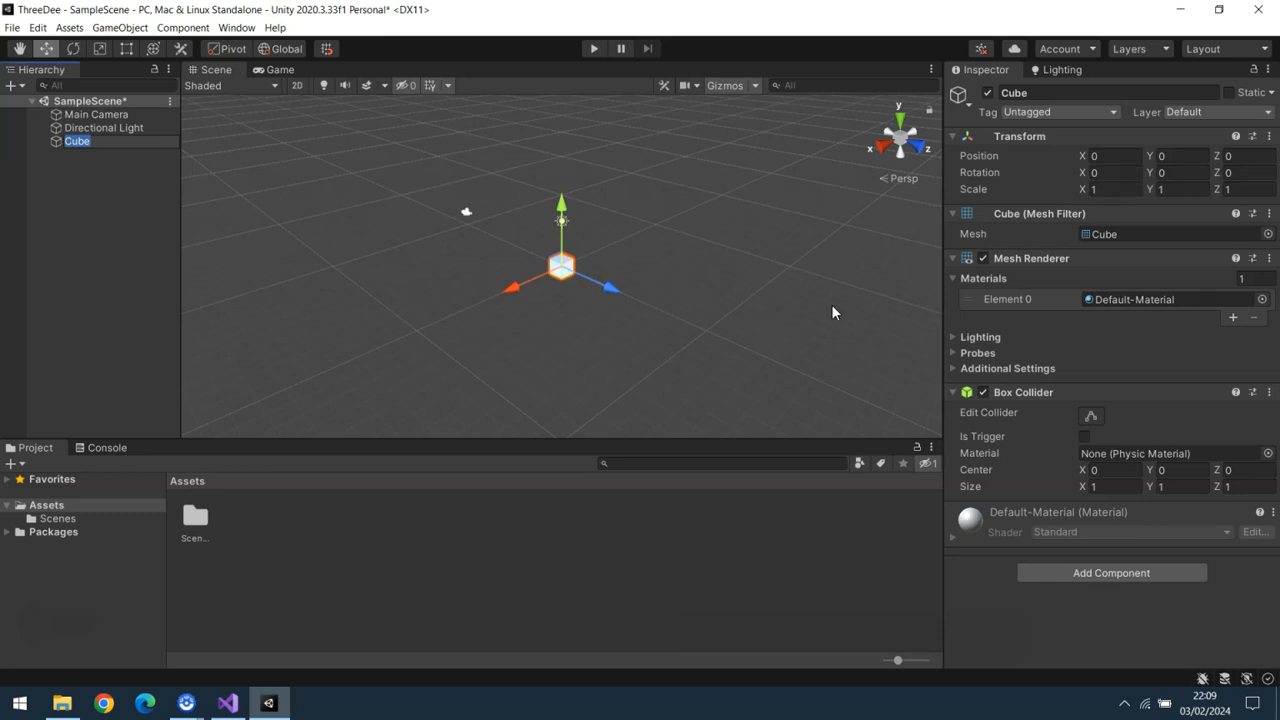
Step: Try moving the cube backwards along the Z axis to about -1.07 and undo the move
left_click(19, 48)
mouse_move(319, 168)
left_mouse_down()
mouse_move(381, 148)
mouse_move(331, 197)
mouse_move(329, 172)
left_mouse_up()
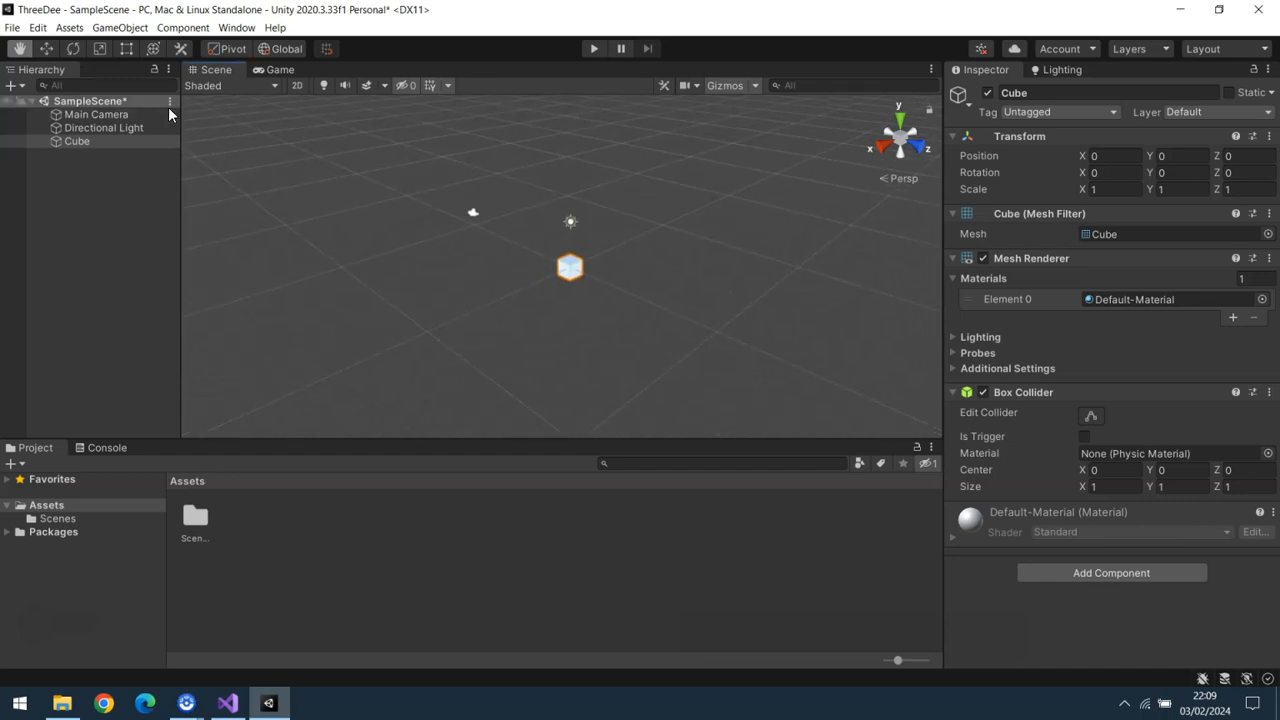
left_click(46, 48)
mouse_move(620, 292)
left_mouse_down()
mouse_move(645, 300)
mouse_move(607, 285)
left_mouse_up()
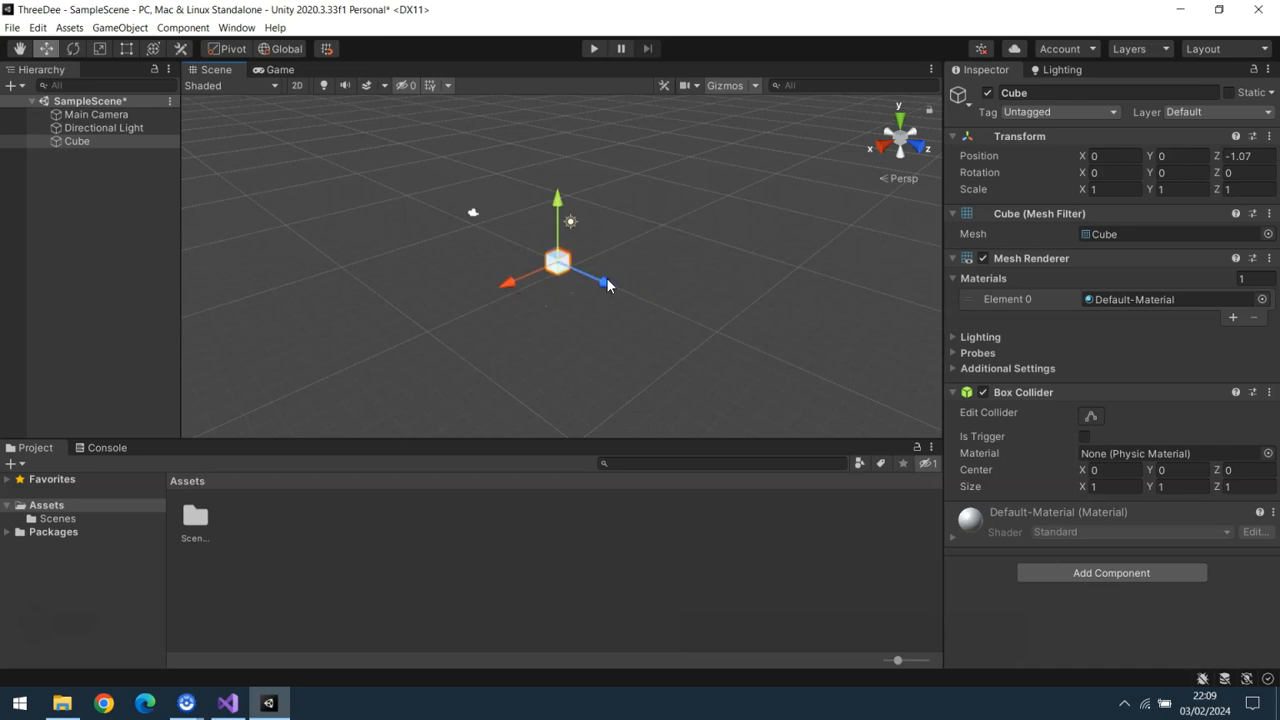
key("ctrl+z")
Step: Try stretching the cube along the Z axis with the Scale tool to about 19.7 and undo the scaling
left_click(77, 50)
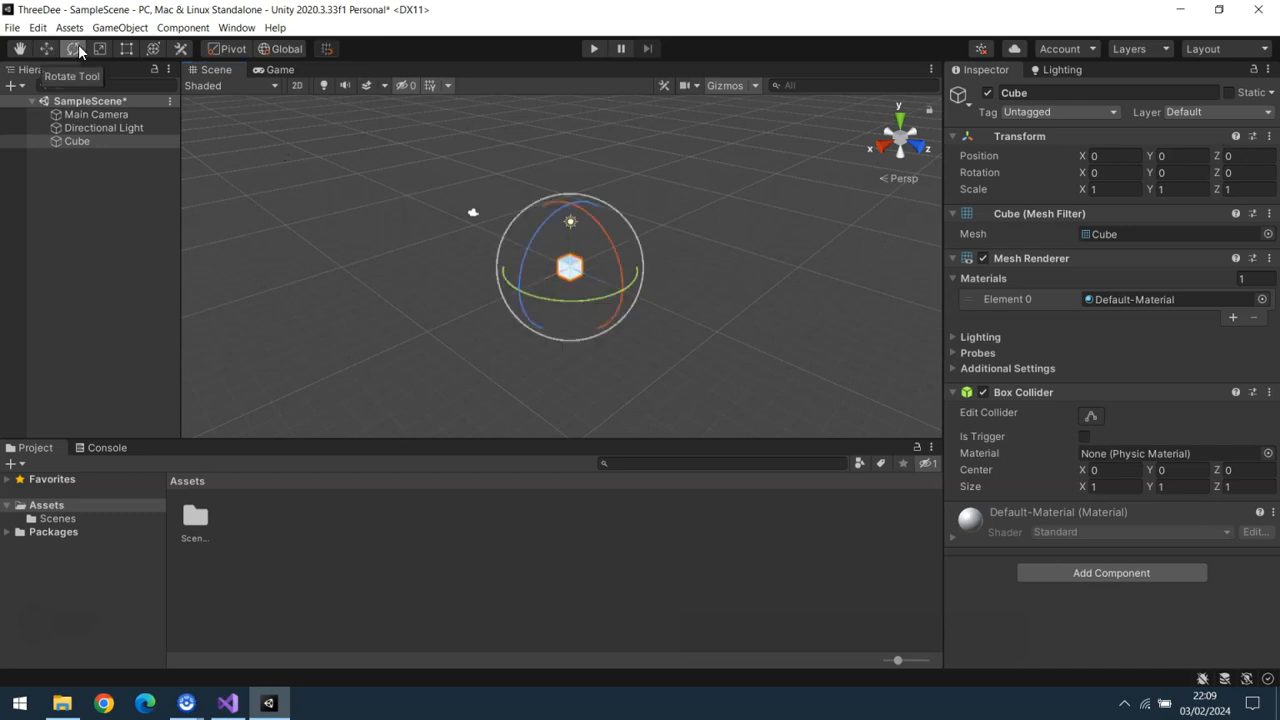
left_click(99, 48)
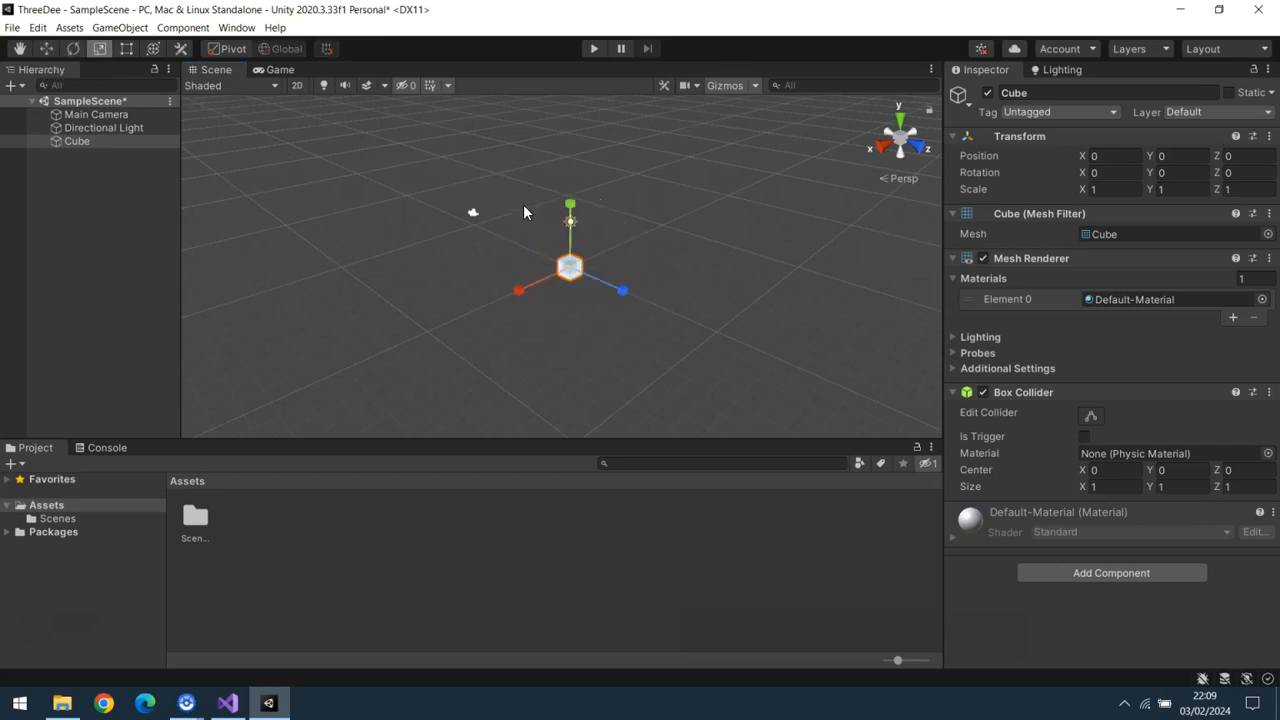
left_click_drag(622, 291, 740, 342)
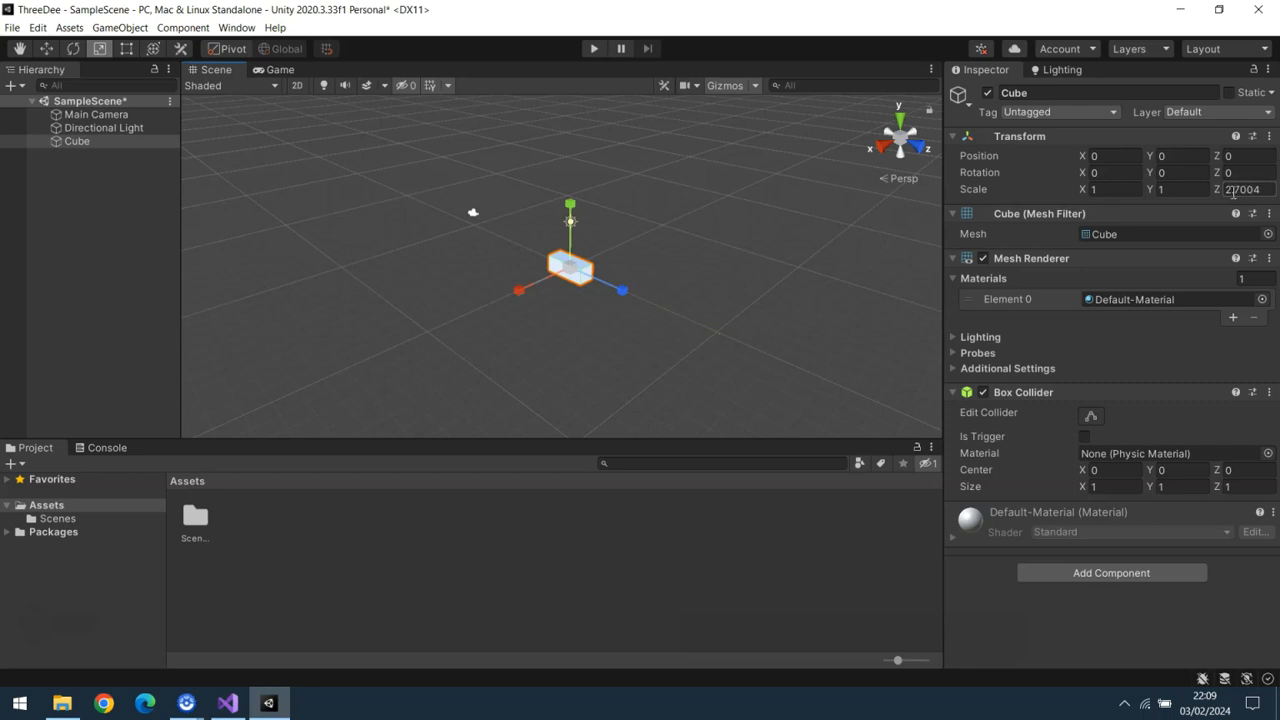
left_click_drag(627, 296, 940, 438)
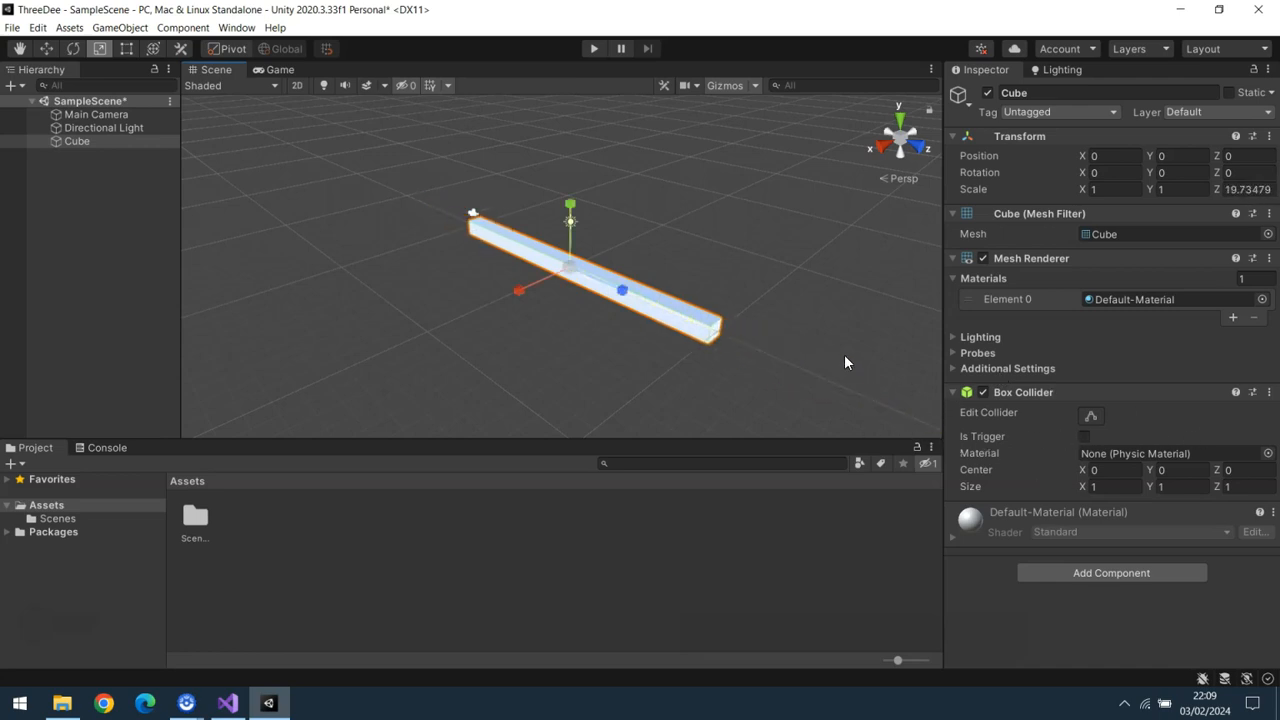
key("ctrl+z")
key("ctrl+z")
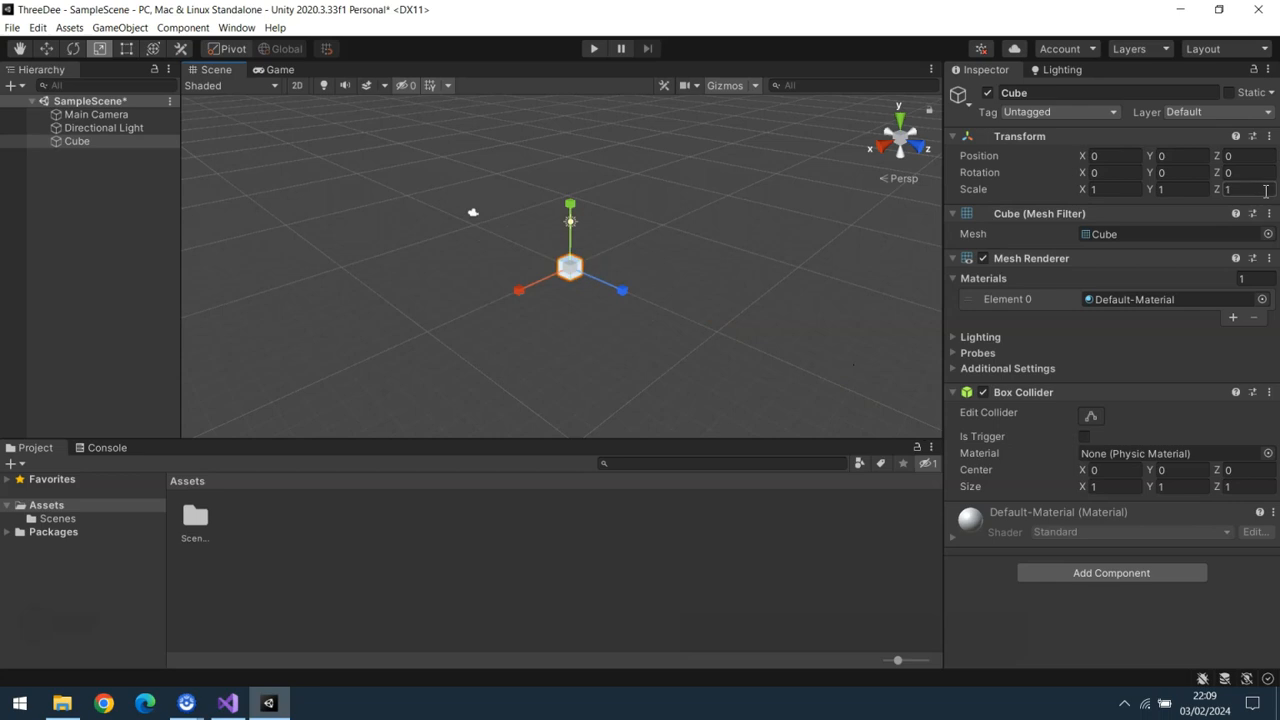
Step: Set the cube's scale to 20 on both the Z and X axes
left_click(1249, 189)
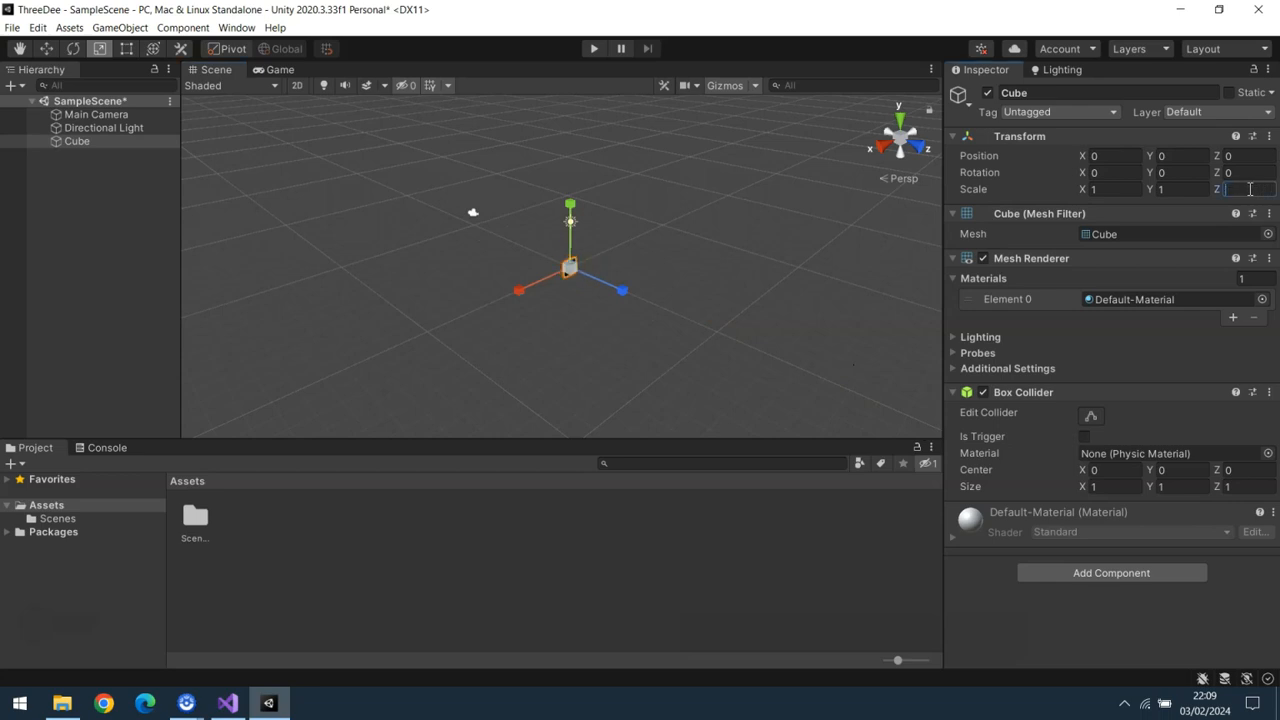
type("20")
key("shift+Tab")
key("shift+Tab")
type("20")
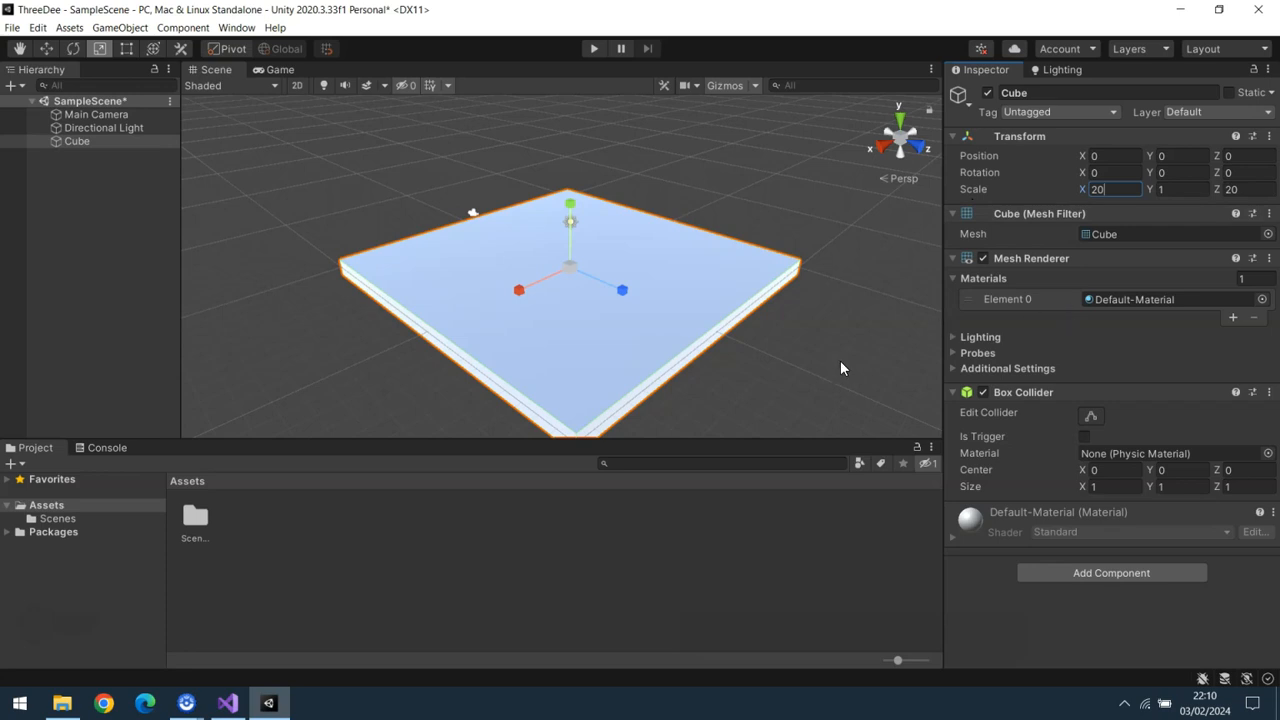
Step: Check how the flattened cube looks through the main camera in the Game view and return to the Scene view
left_click(122, 118)
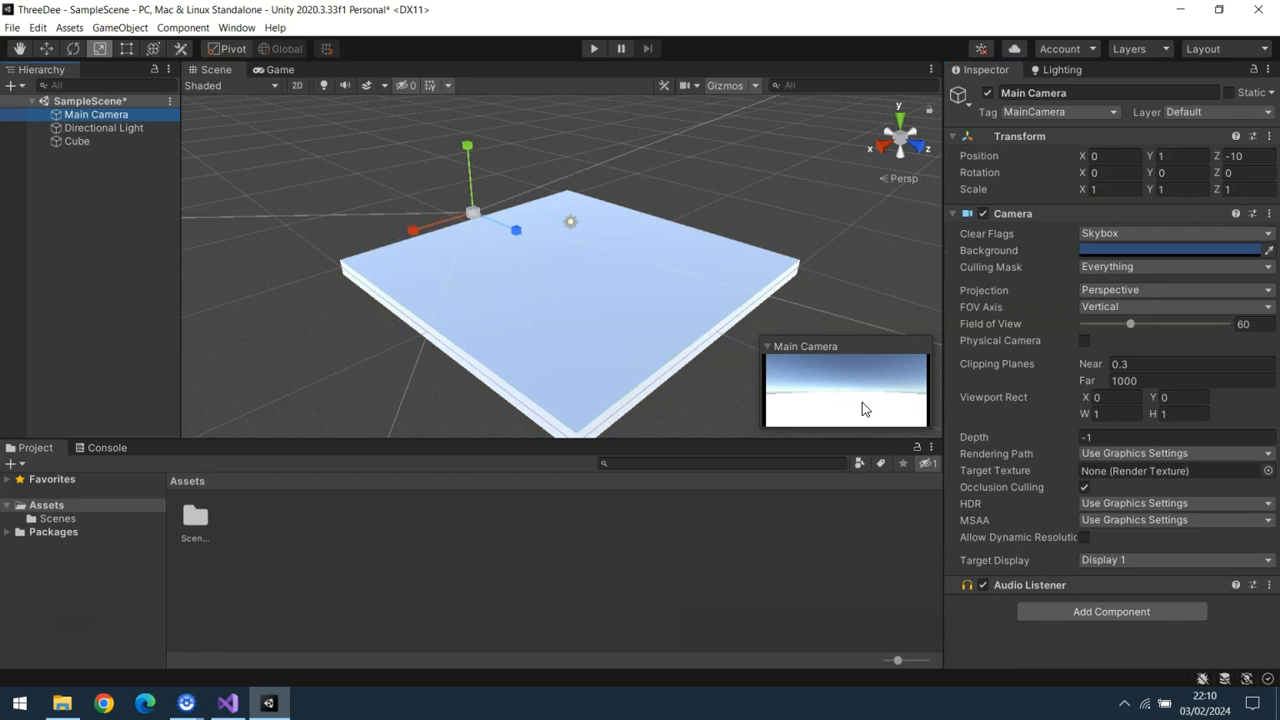
left_click(280, 71)
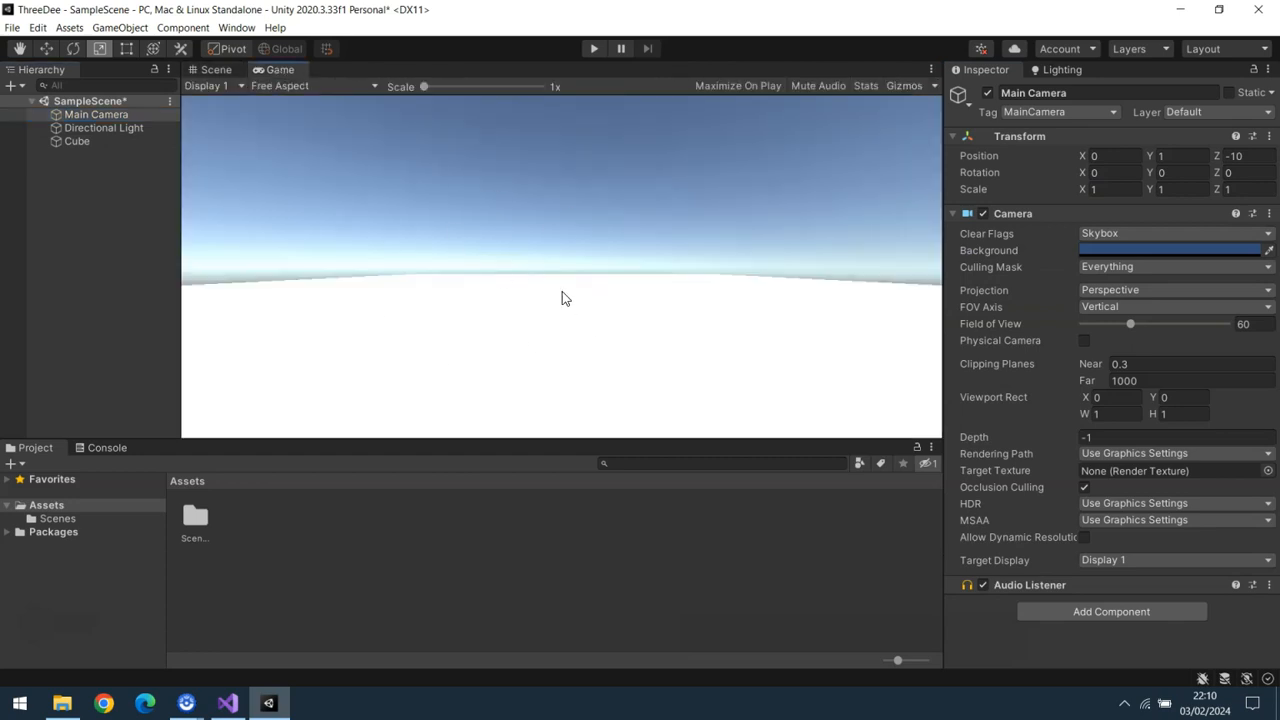
left_click(206, 71)
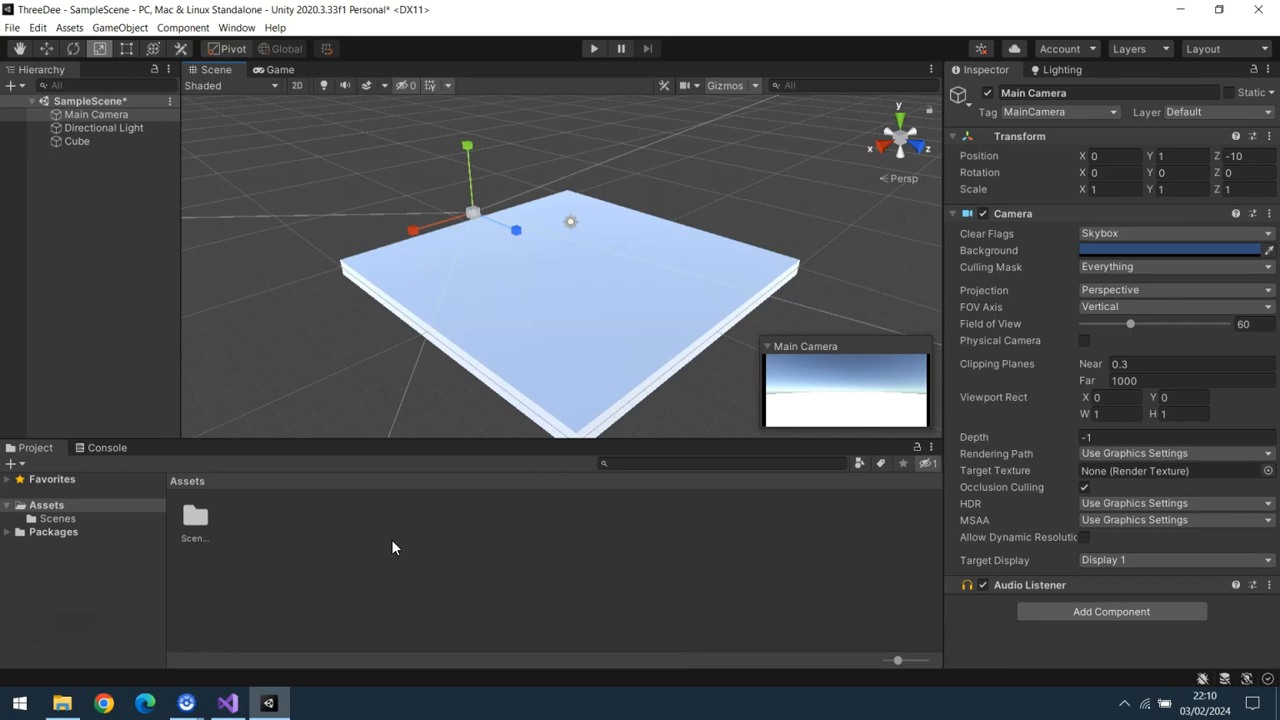
Step: Rename the cube as Ground and look over its Mesh Renderer settings
left_click(661, 274)
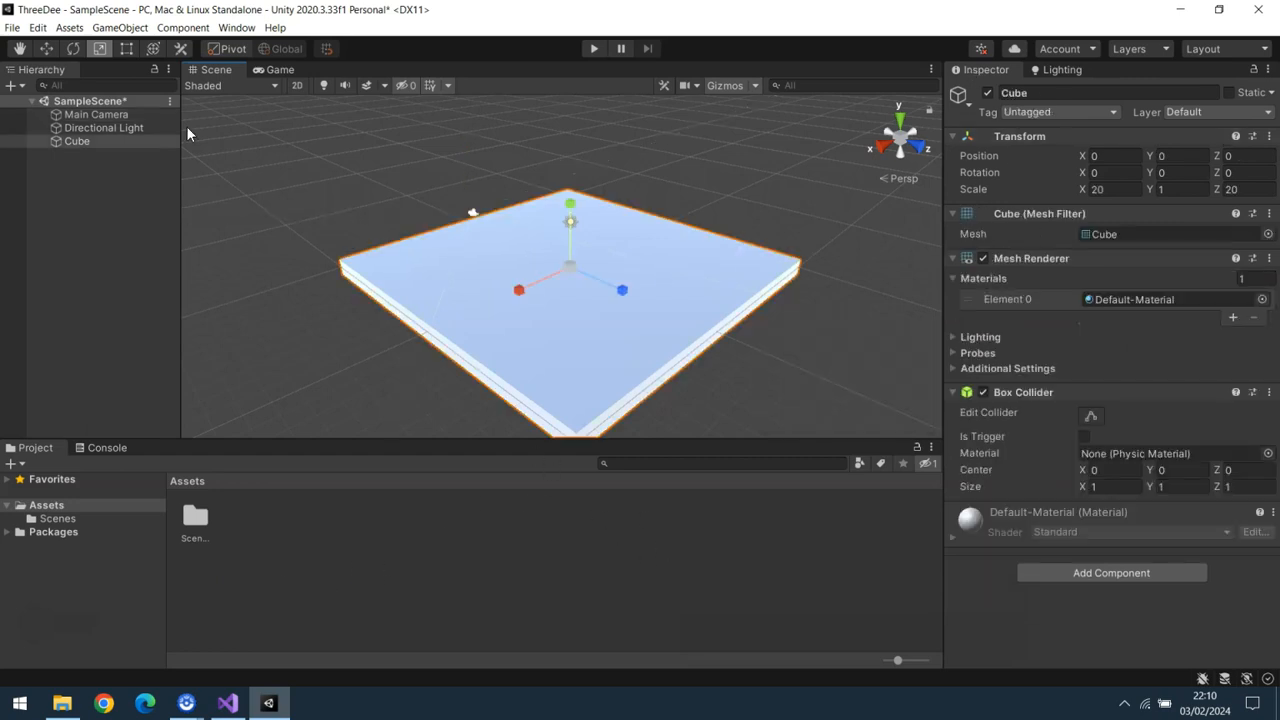
left_click(1035, 92)
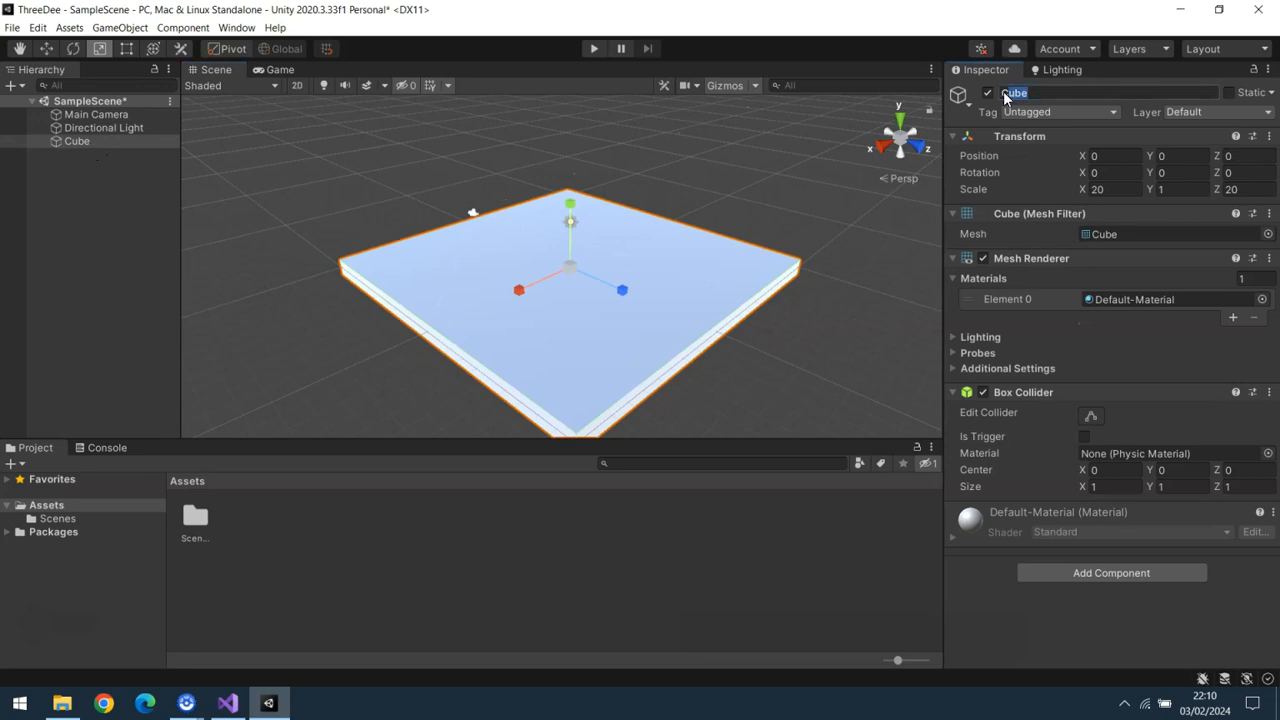
type("Ground")
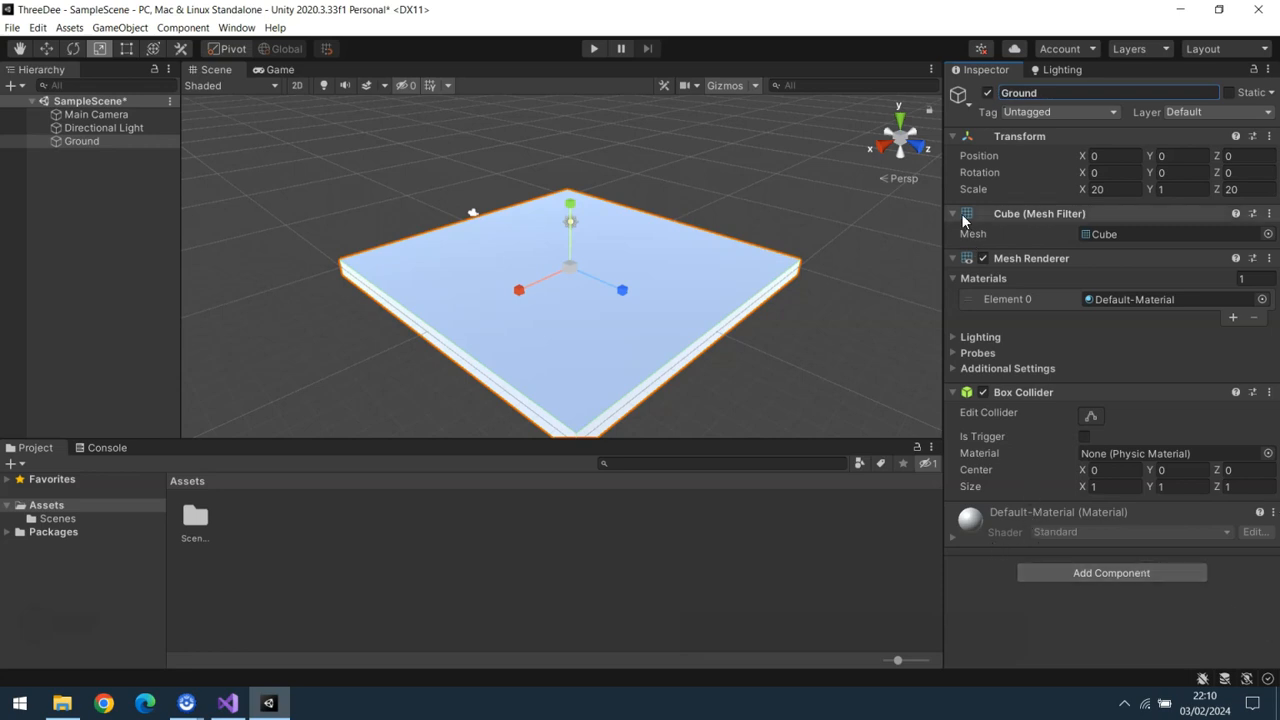
left_click(955, 259)
left_click(955, 259)
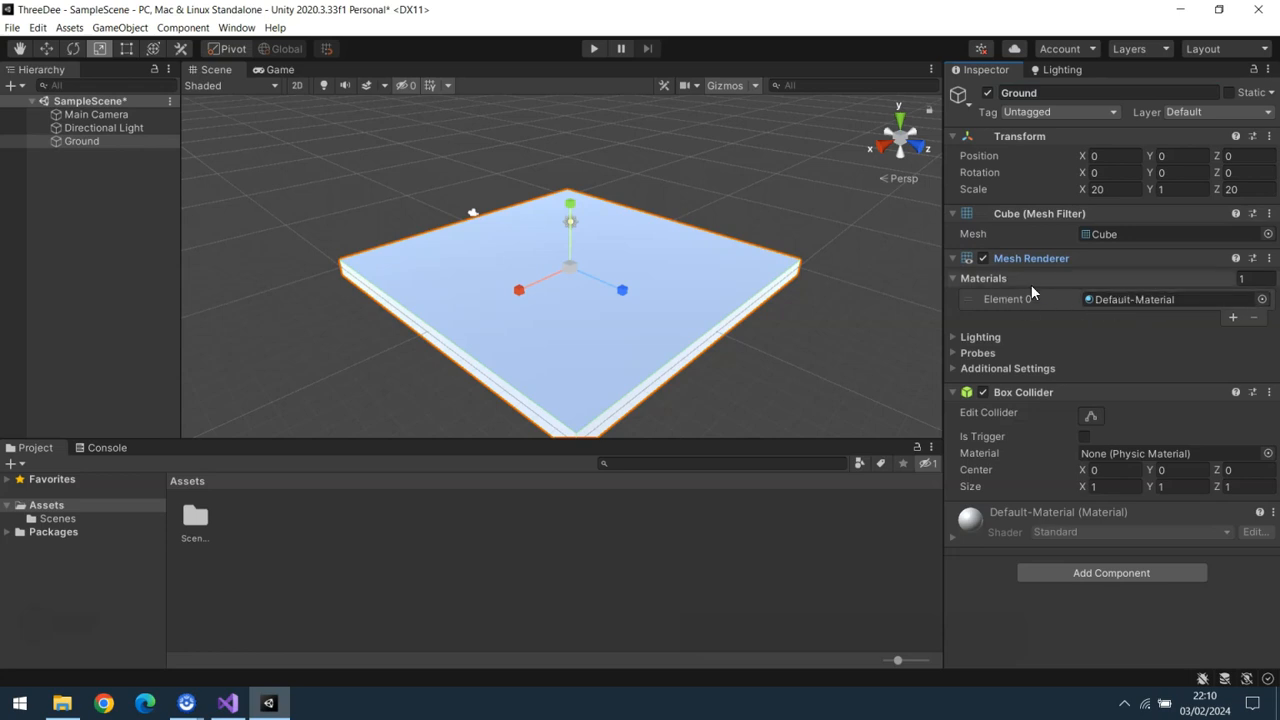
Step: Import the grass.jpg image from the desktop into the project's Assets folder as a new asset
left_click(539, 571)
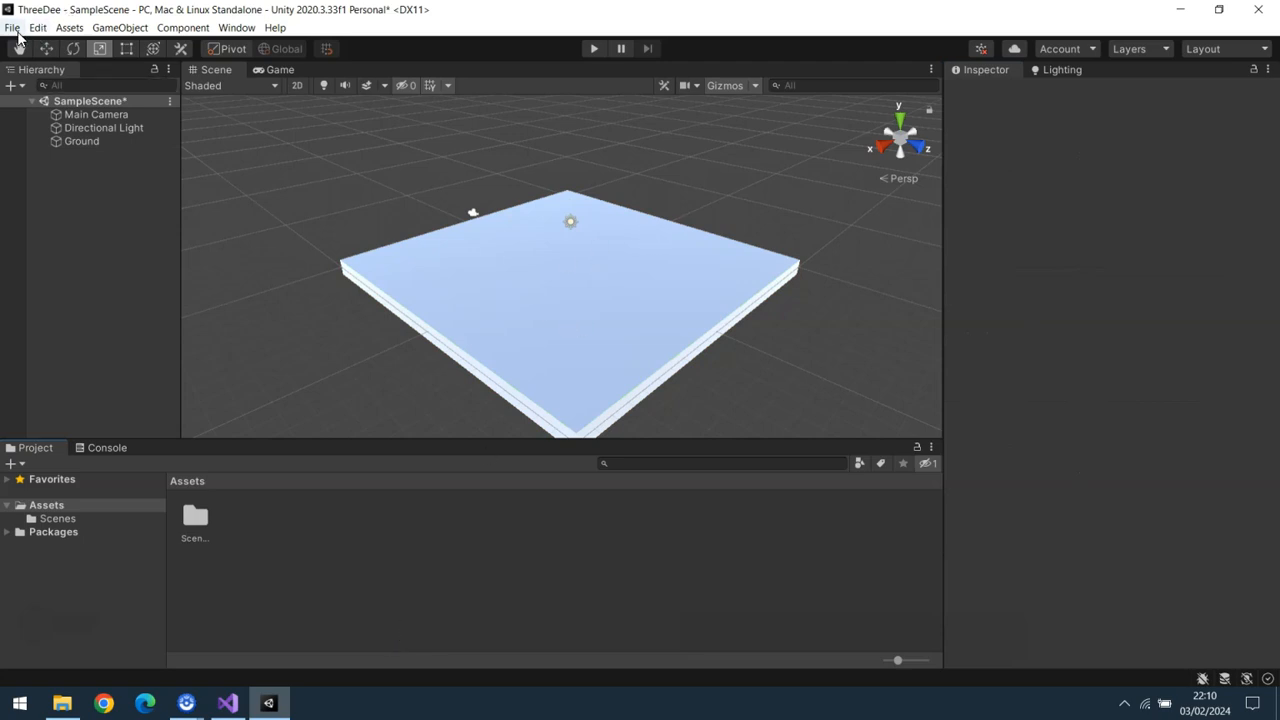
left_click(68, 27)
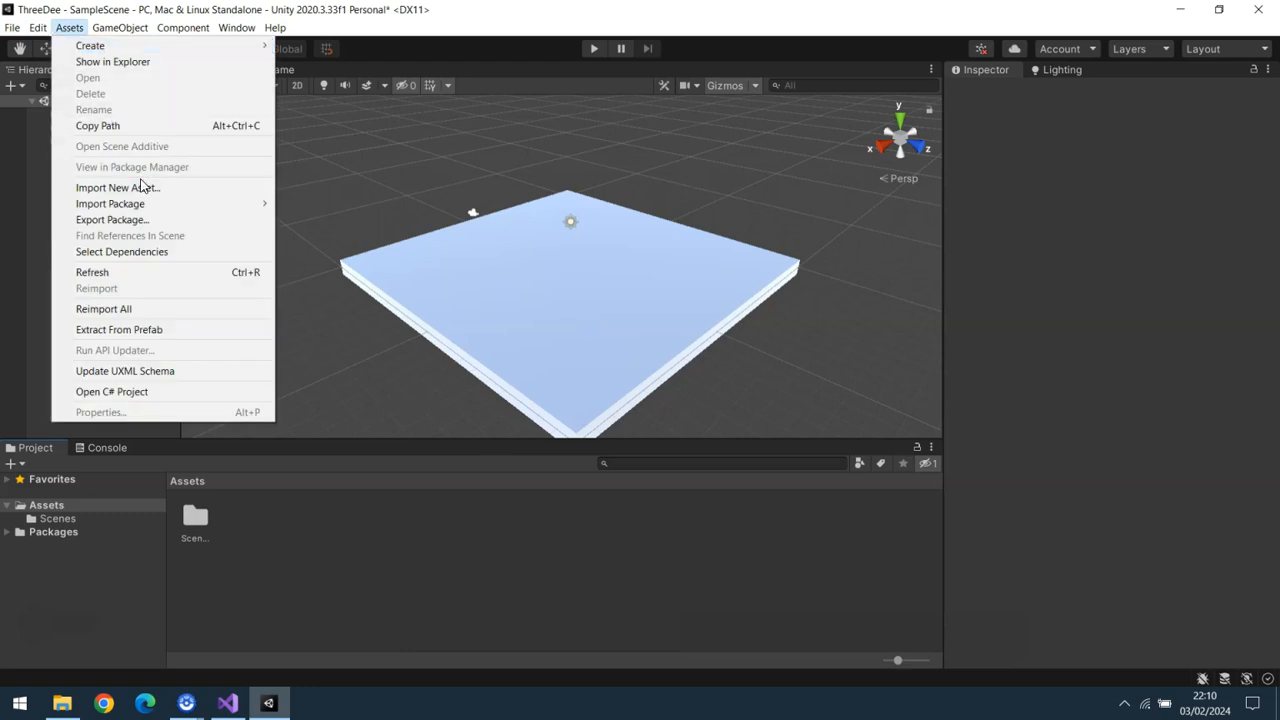
left_click(143, 190)
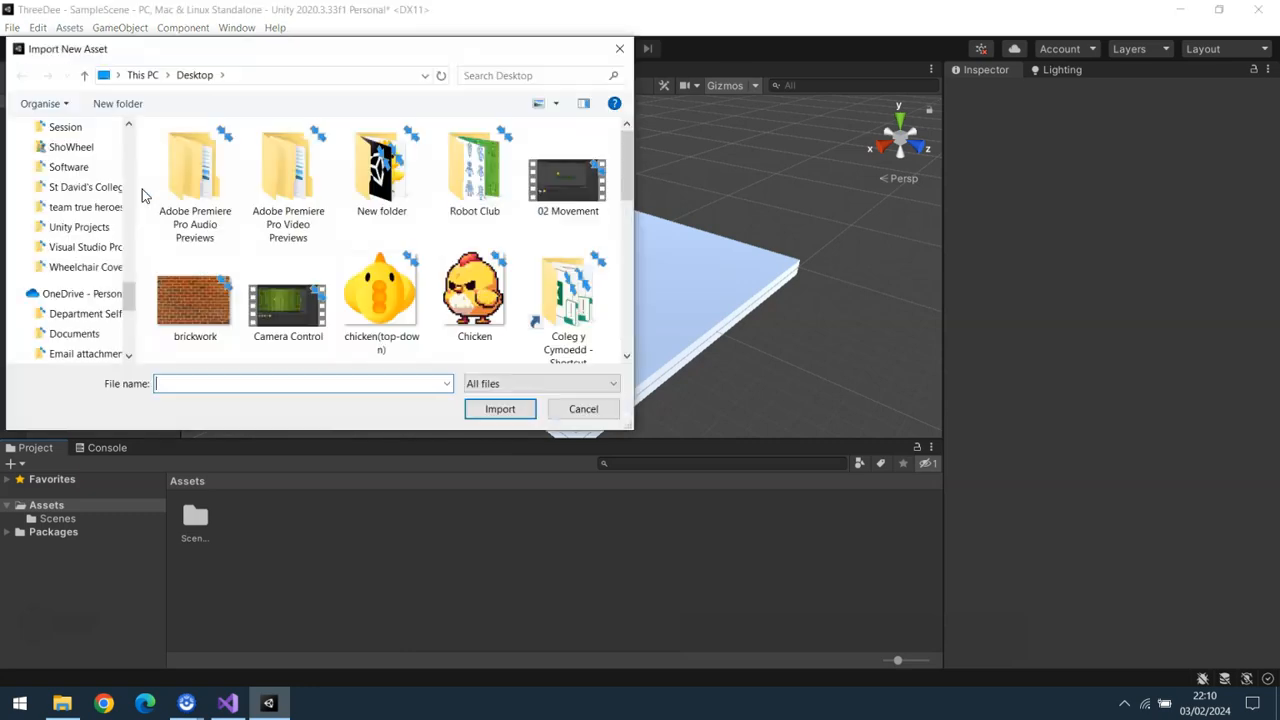
left_click_drag(622, 175, 622, 238)
double_click(568, 212)
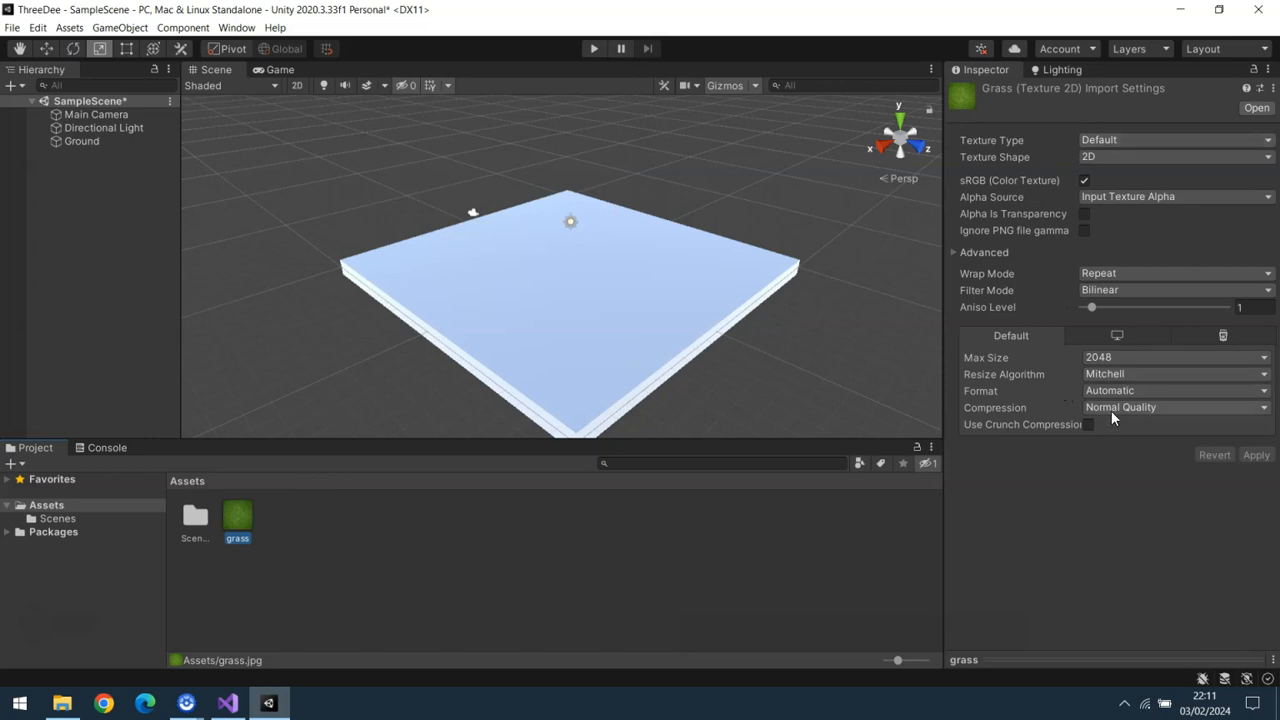
Step: Apply the grass texture to the ground slab and preview it in the Game view
left_click_drag(239, 516, 566, 292)
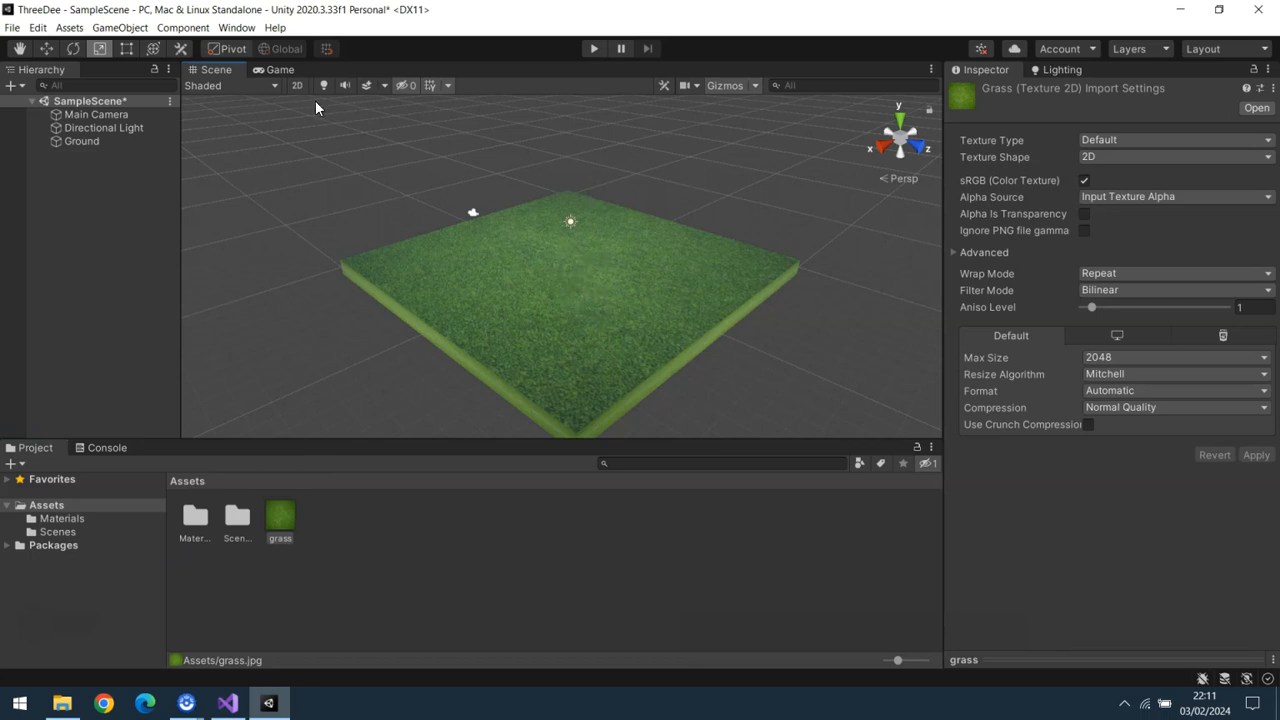
left_click(272, 70)
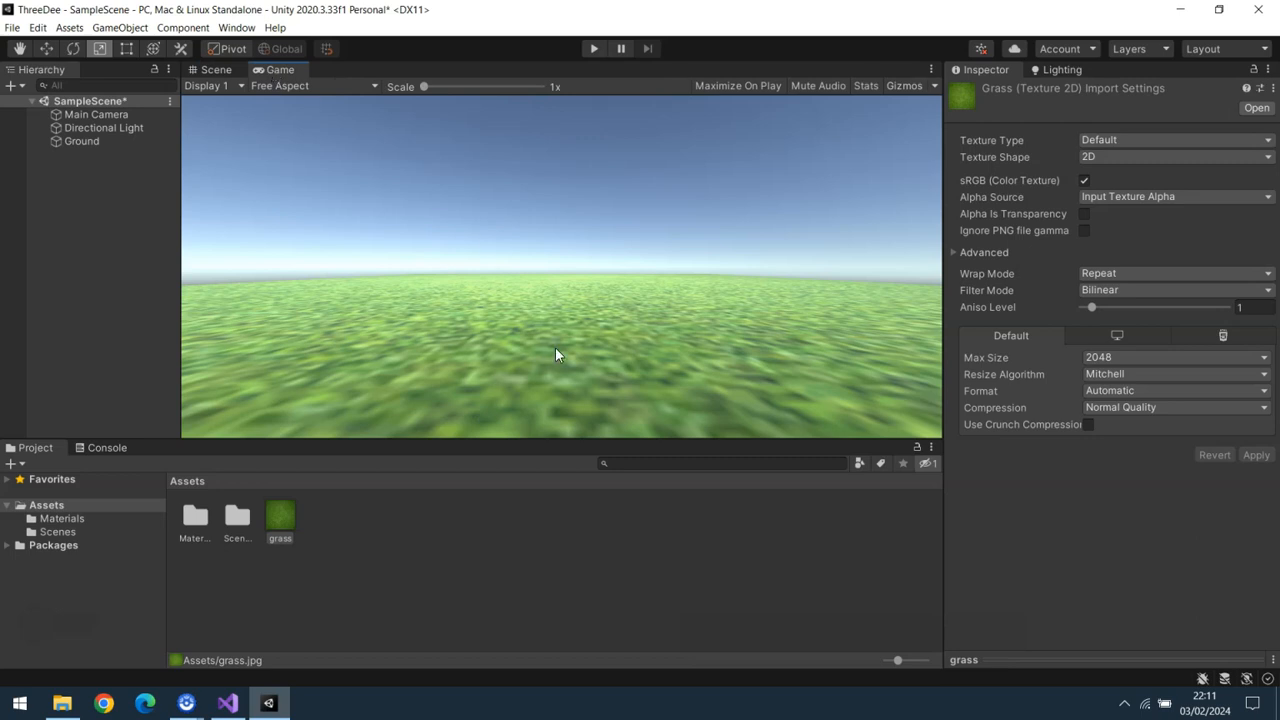
left_click(220, 71)
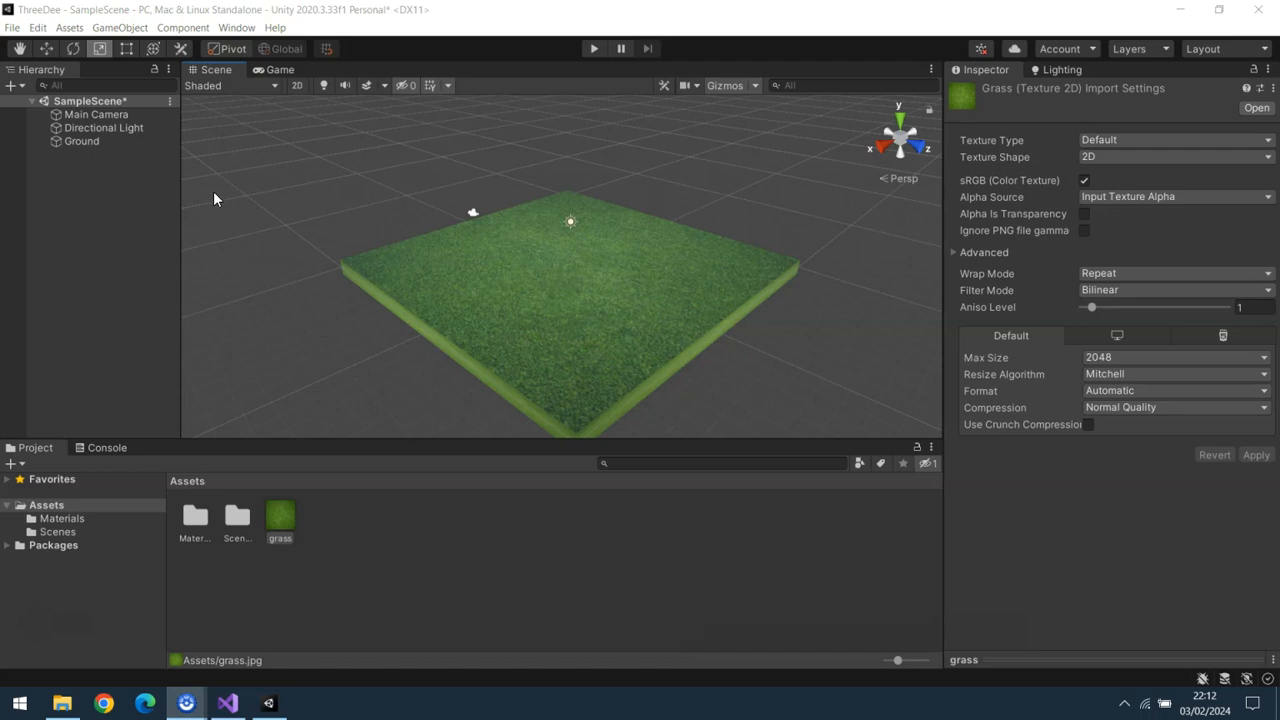
Step: Set the ground's grass material main tiling to 10 in X and Y, and preview it through the main camera in the Game view
left_click(78, 140)
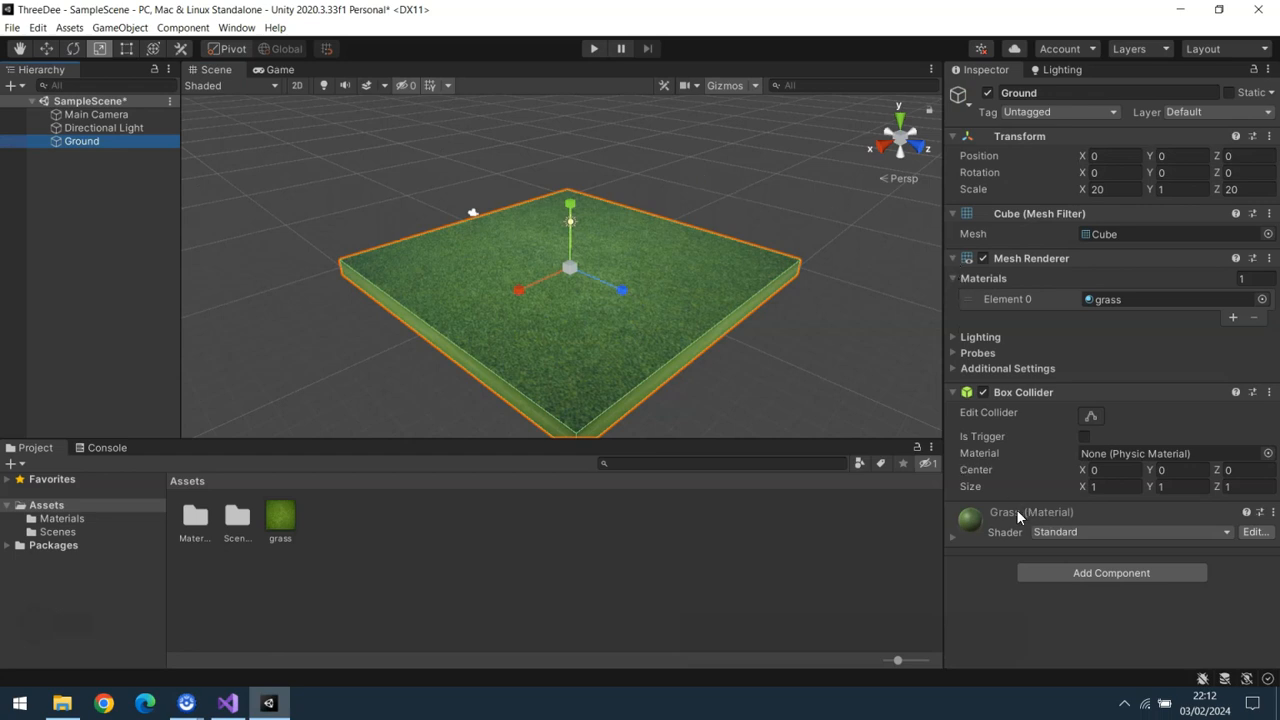
left_click(952, 537)
scroll(1075, 472, "down", 8)
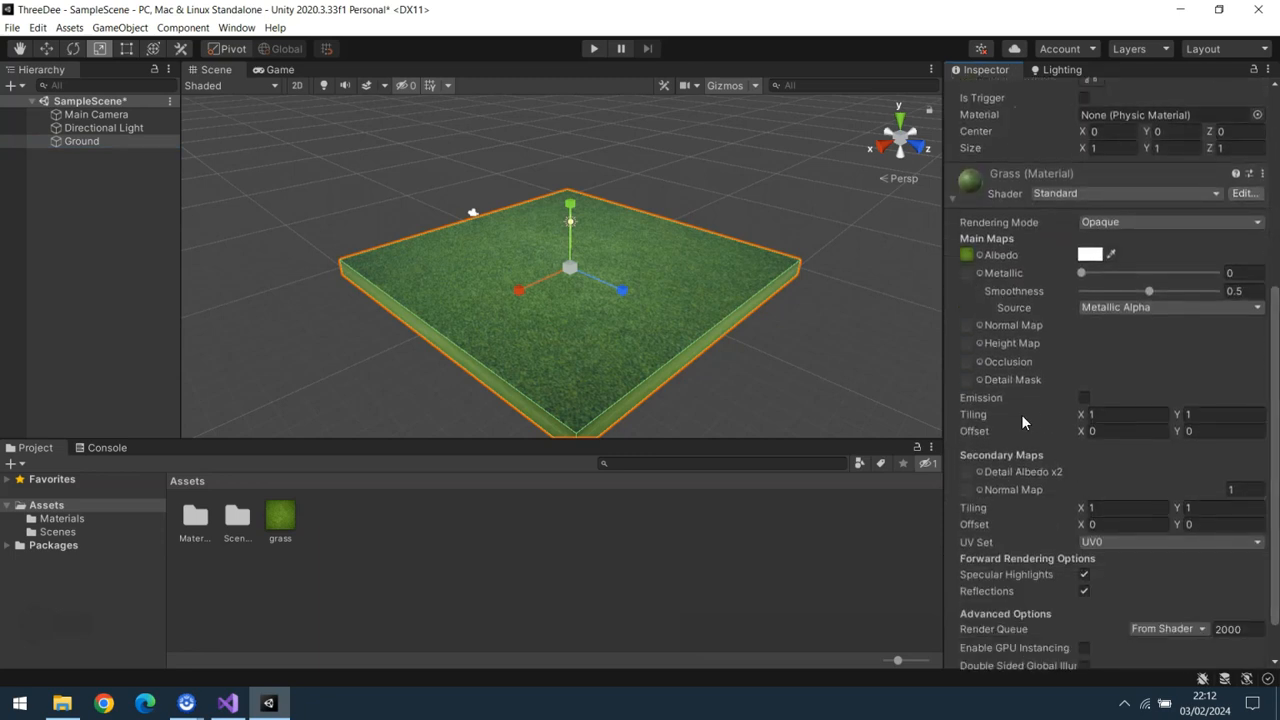
left_click(1095, 414)
type("10")
key("Tab")
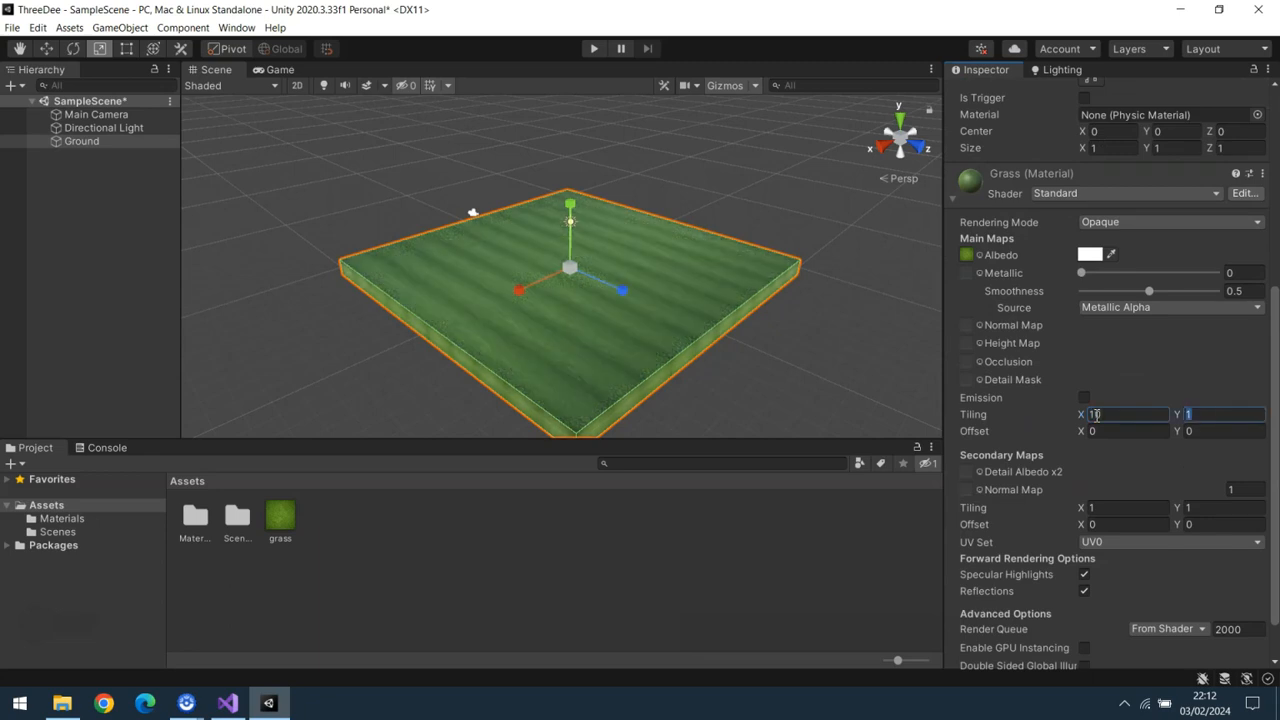
type("10")
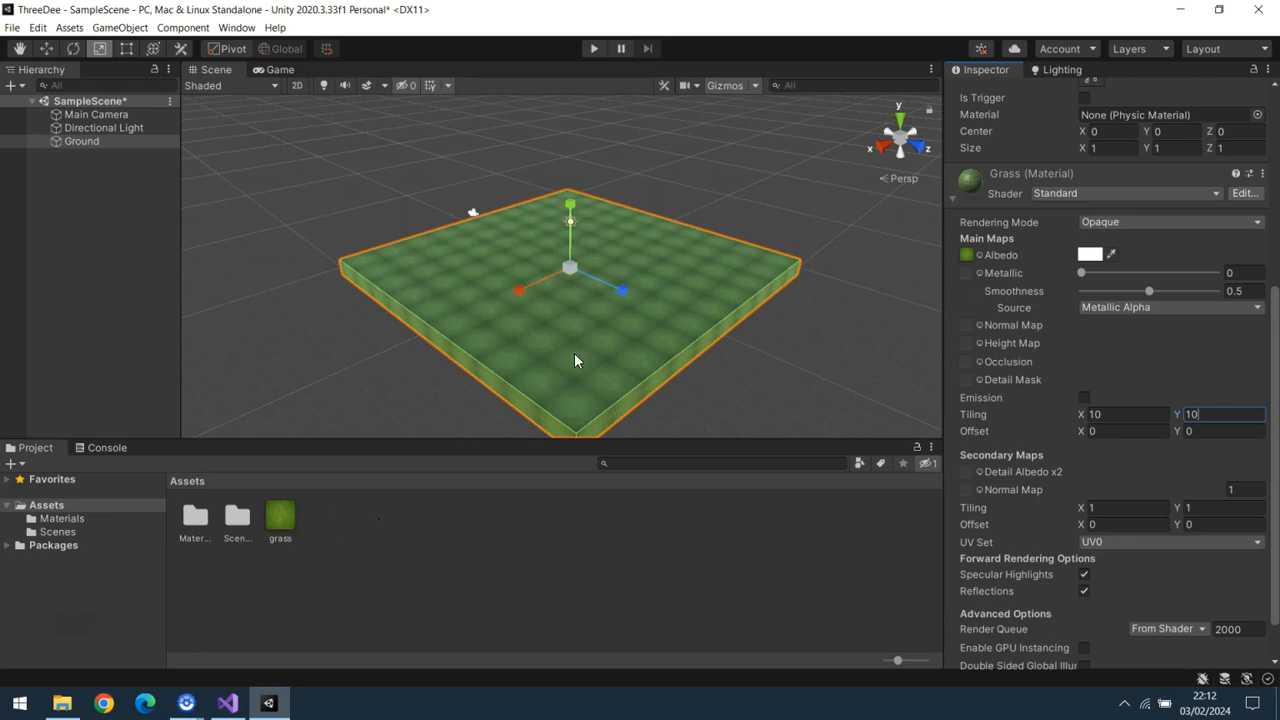
left_click(105, 115)
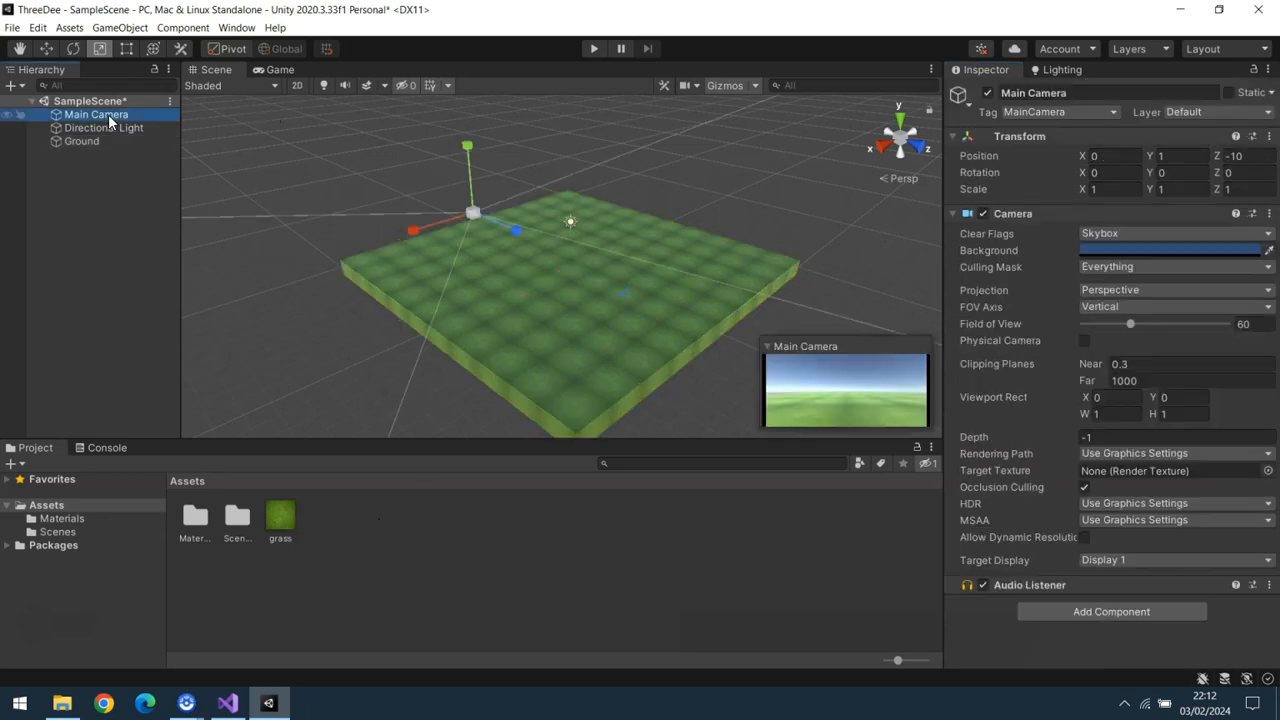
left_click(277, 70)
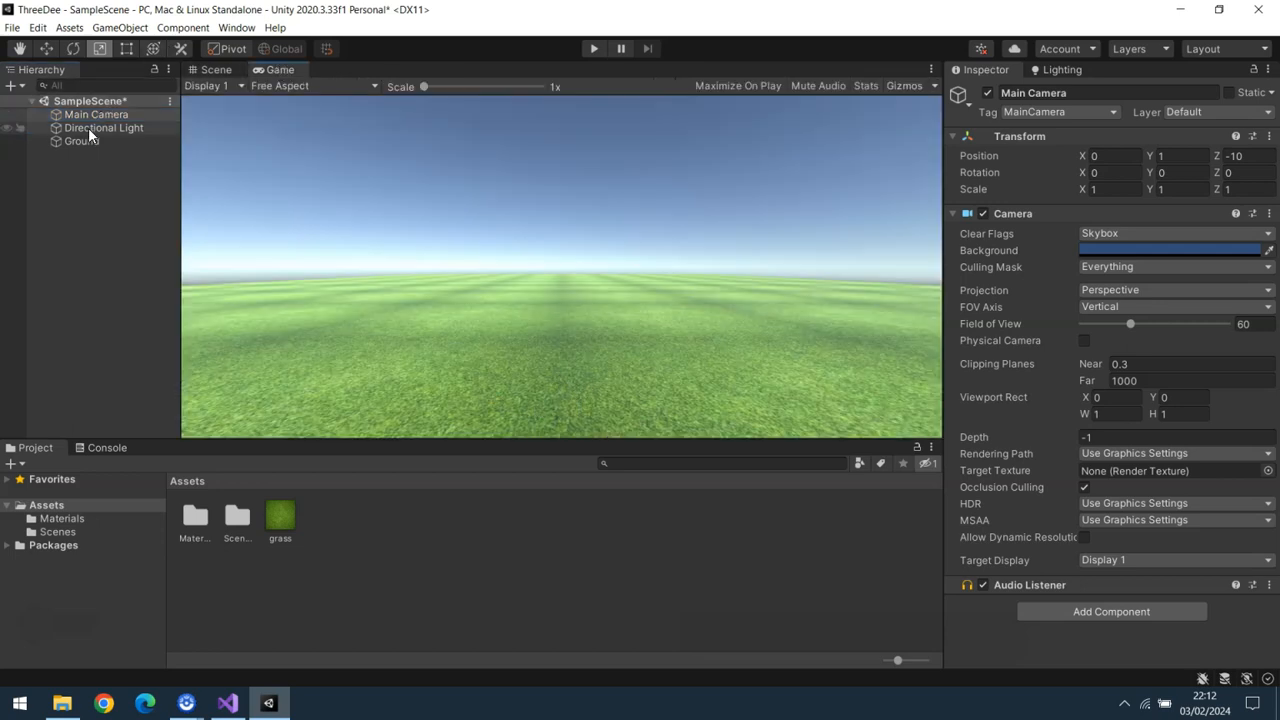
Step: Add a capsule 3D object to the scene and preview it in the Game view
left_click(212, 70)
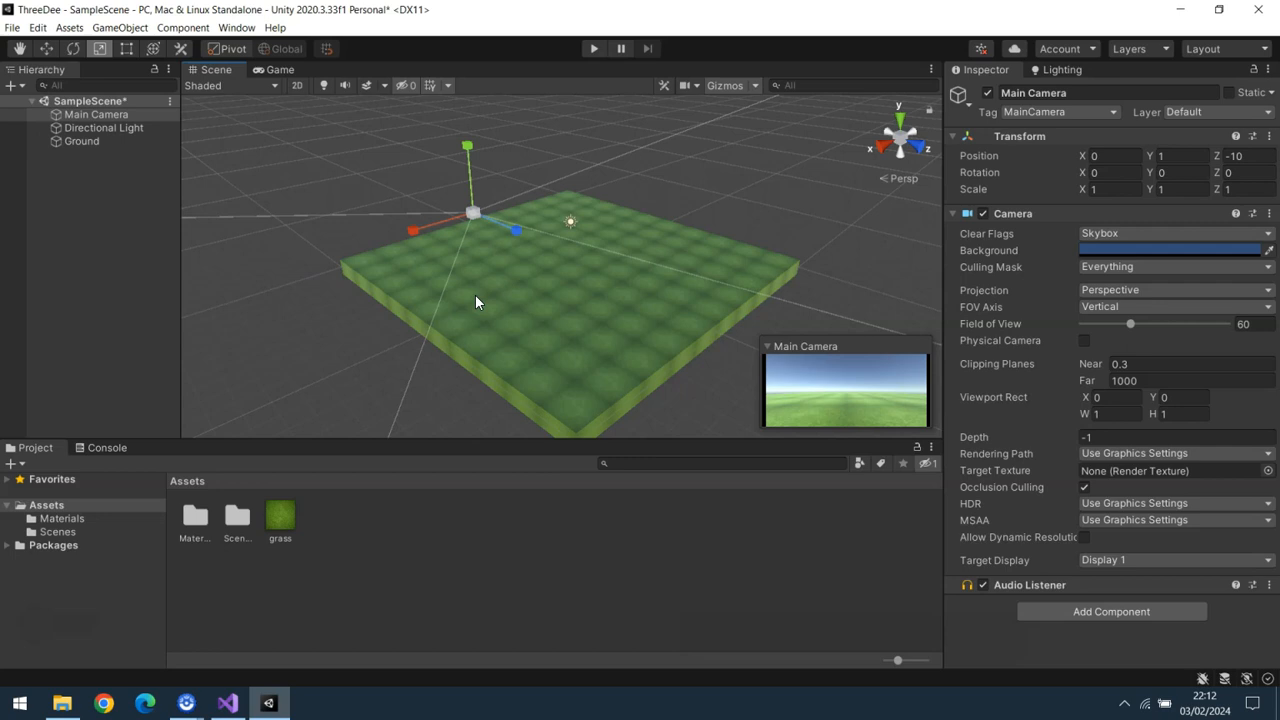
left_click(17, 88)
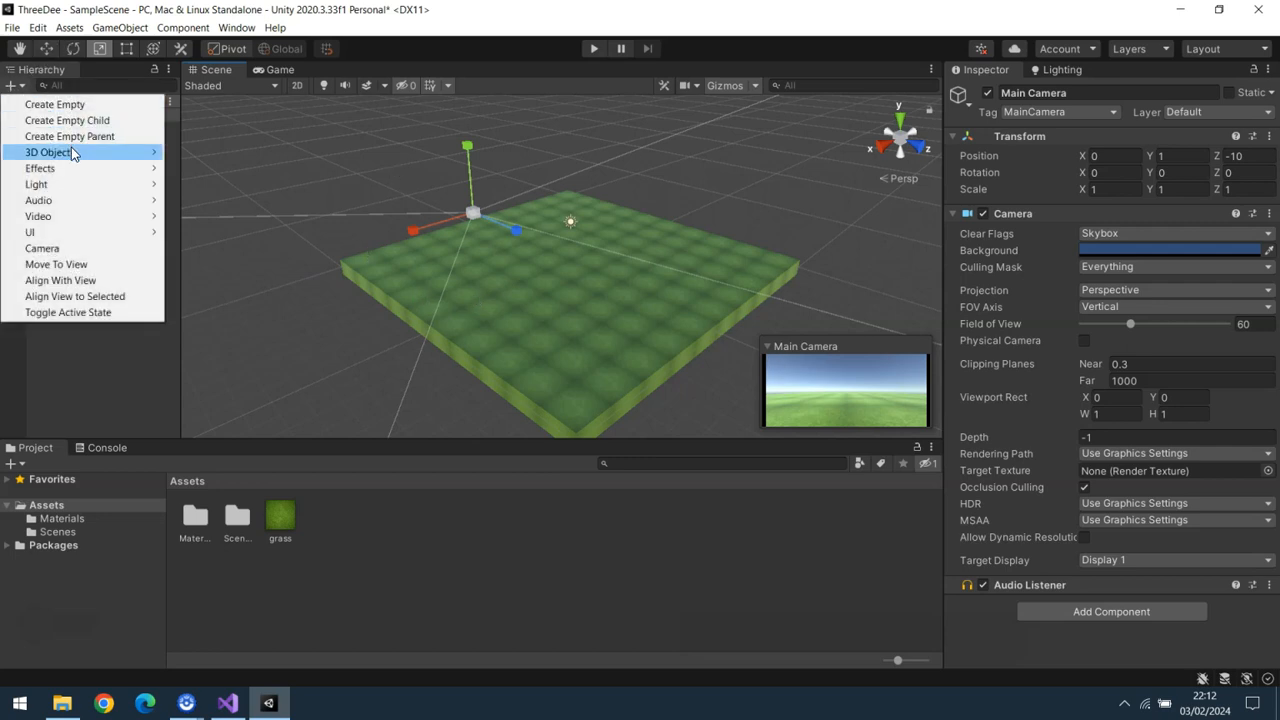
mouse_move(110, 154)
left_click(191, 182)
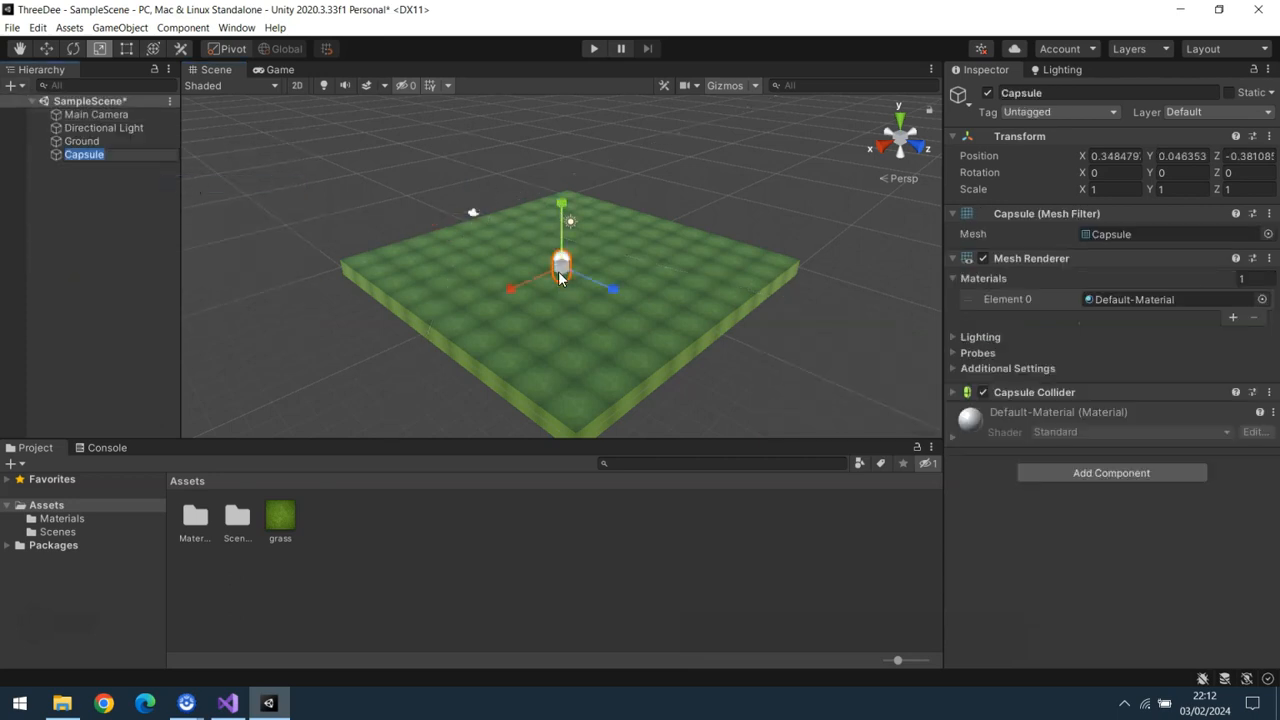
left_click(275, 70)
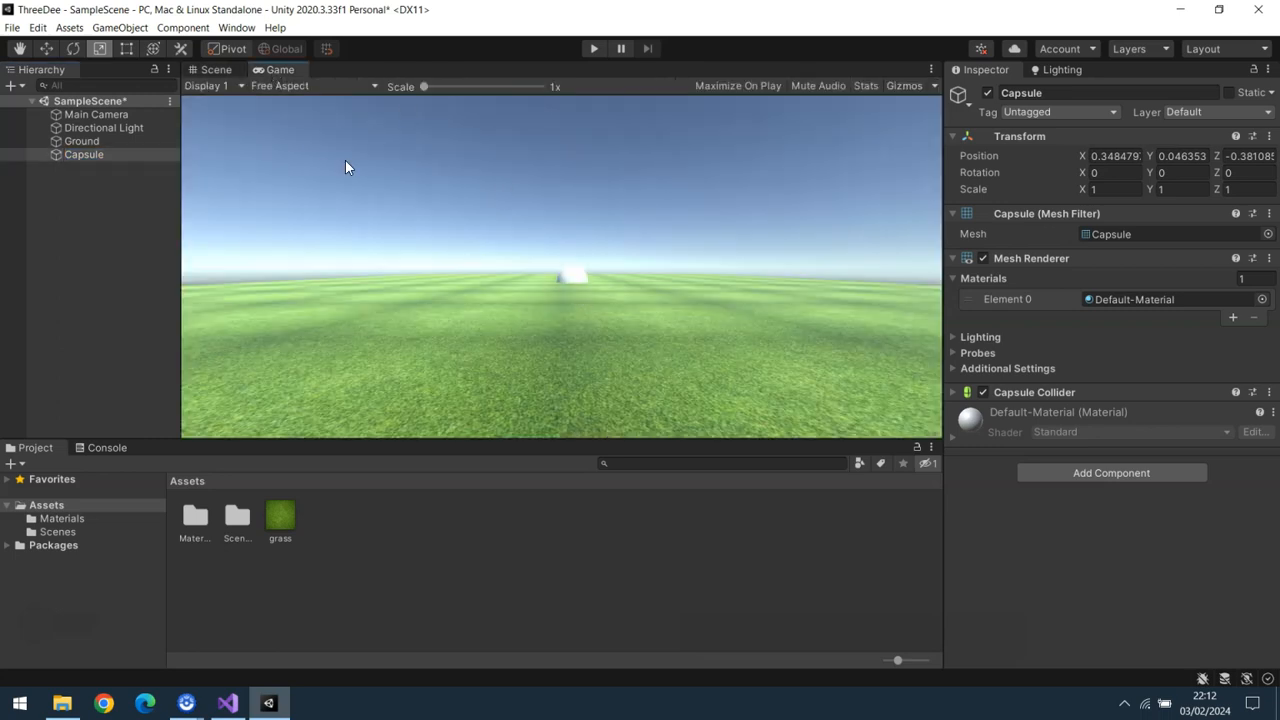
Step: Move the capsule up out of the ground to a Y position of about 1.73 and preview it in the Game view
left_click(216, 69)
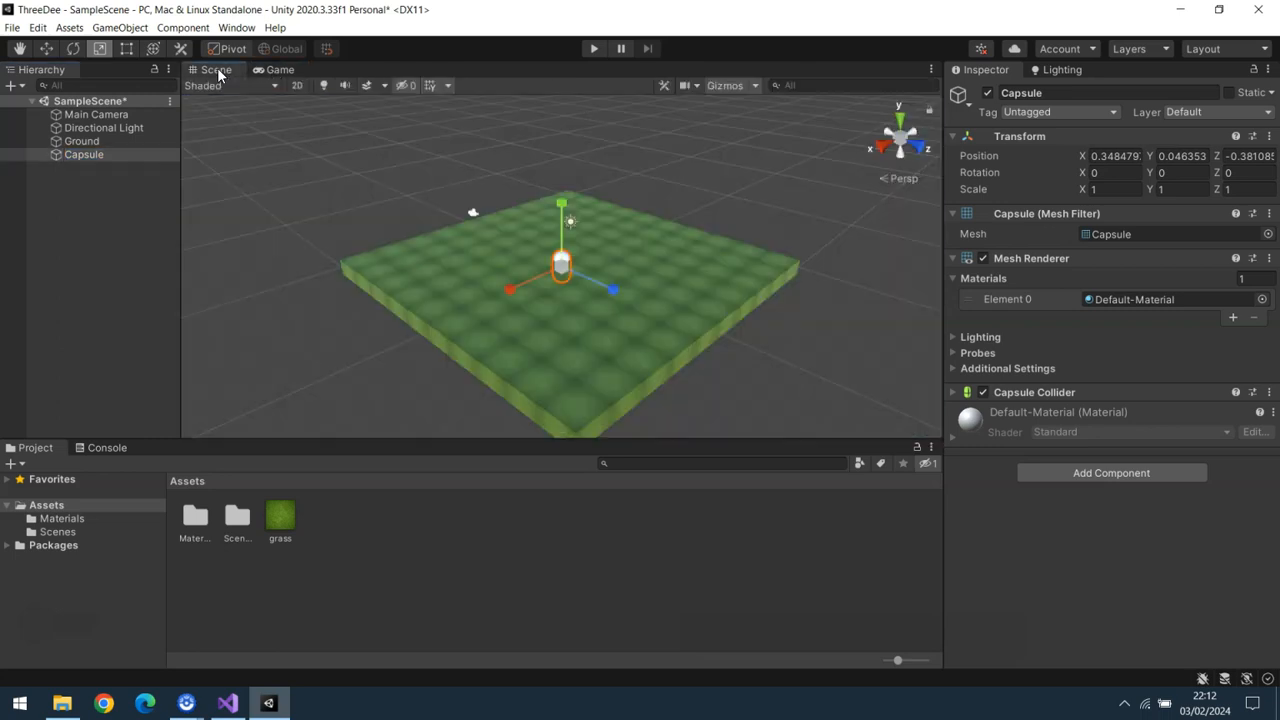
left_click(46, 49)
left_click_drag(561, 207, 562, 182)
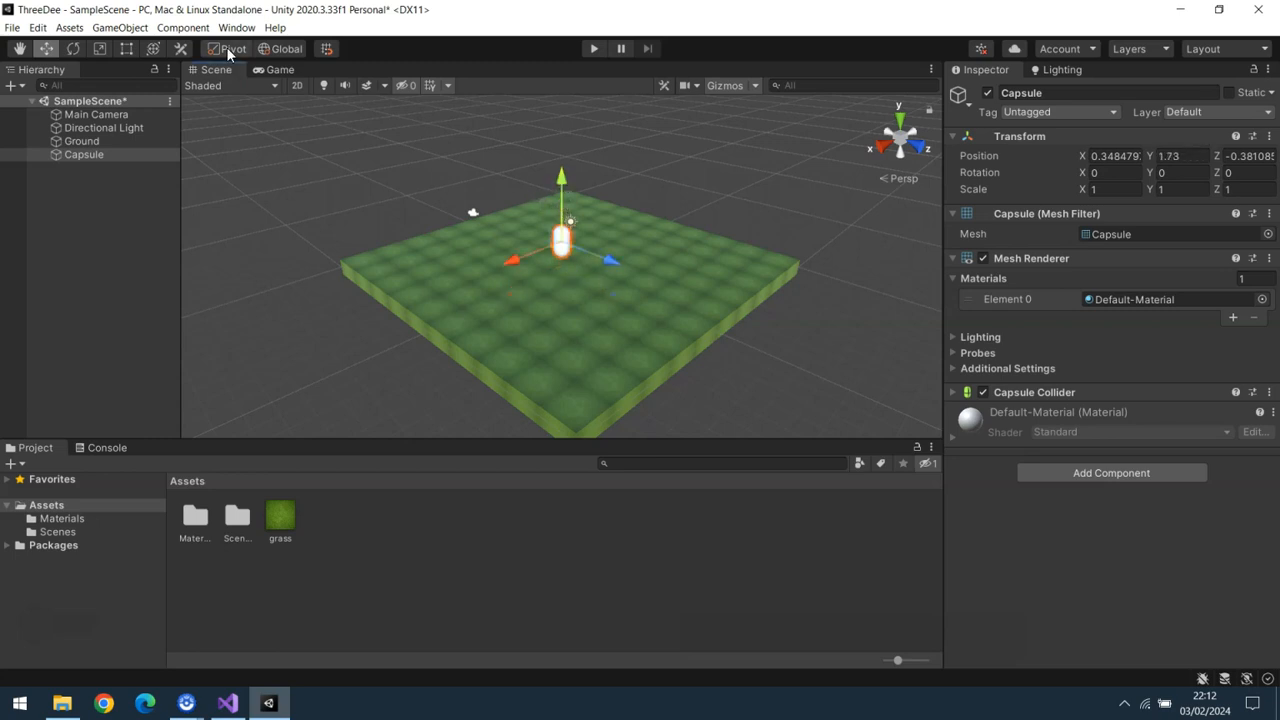
left_click(272, 71)
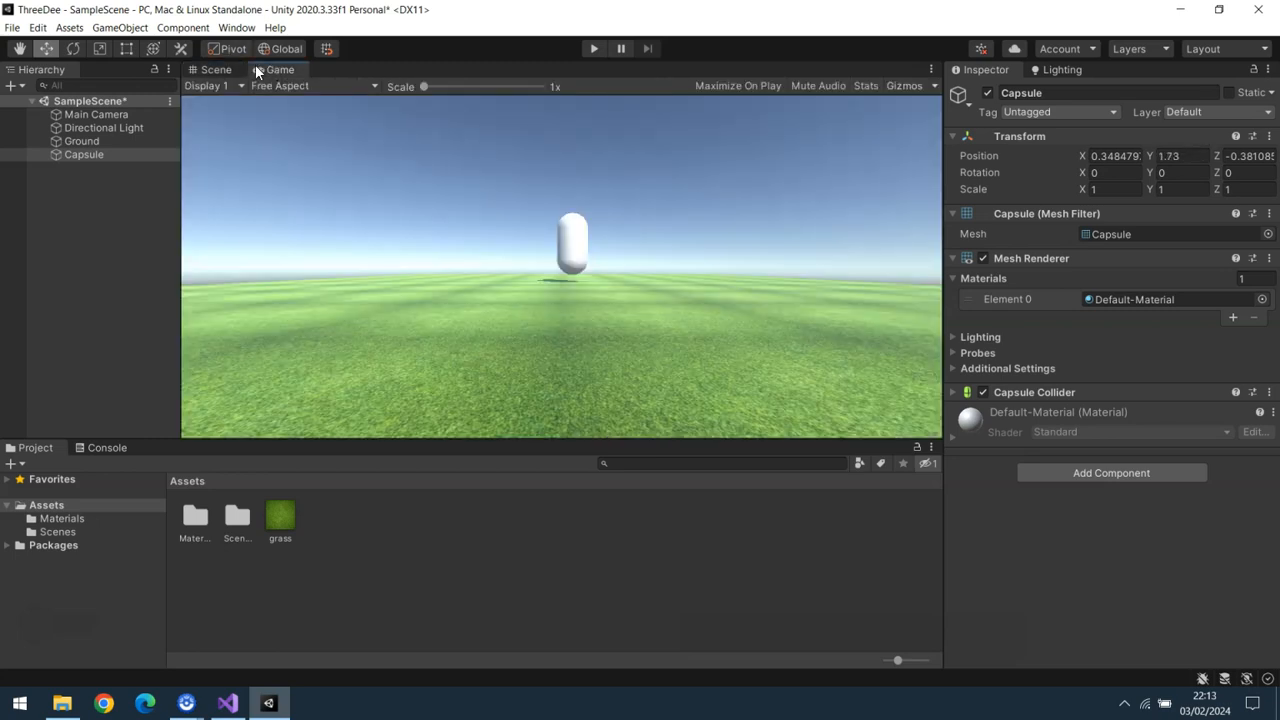
Step: Move the capsule along Z towards the main camera to about -6.11 and check it in the Game view
left_click(222, 72)
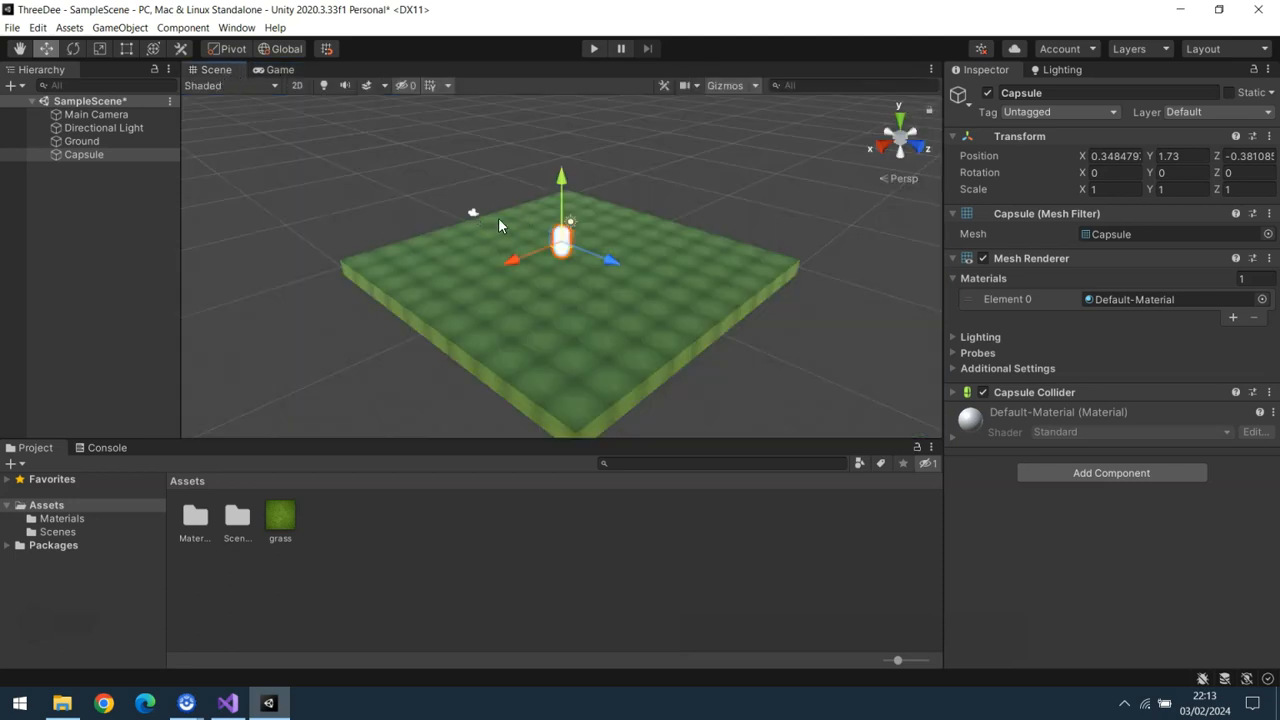
left_click_drag(612, 261, 543, 247)
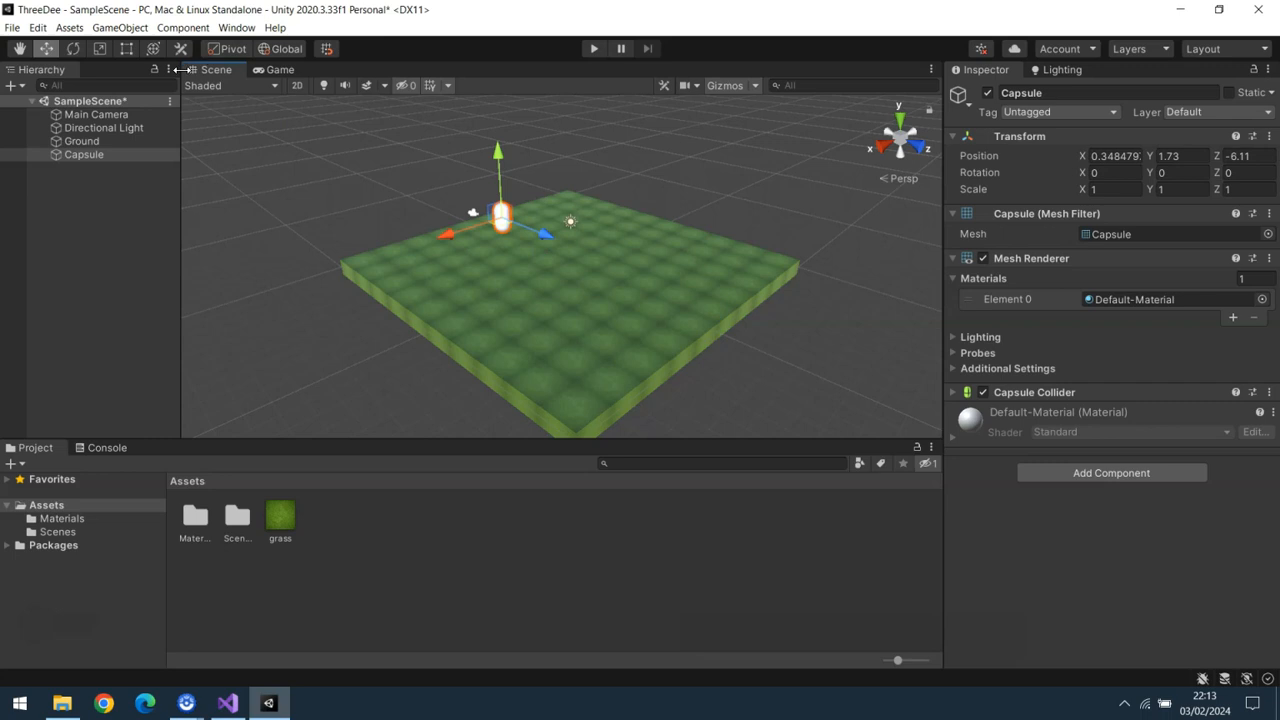
left_click(268, 72)
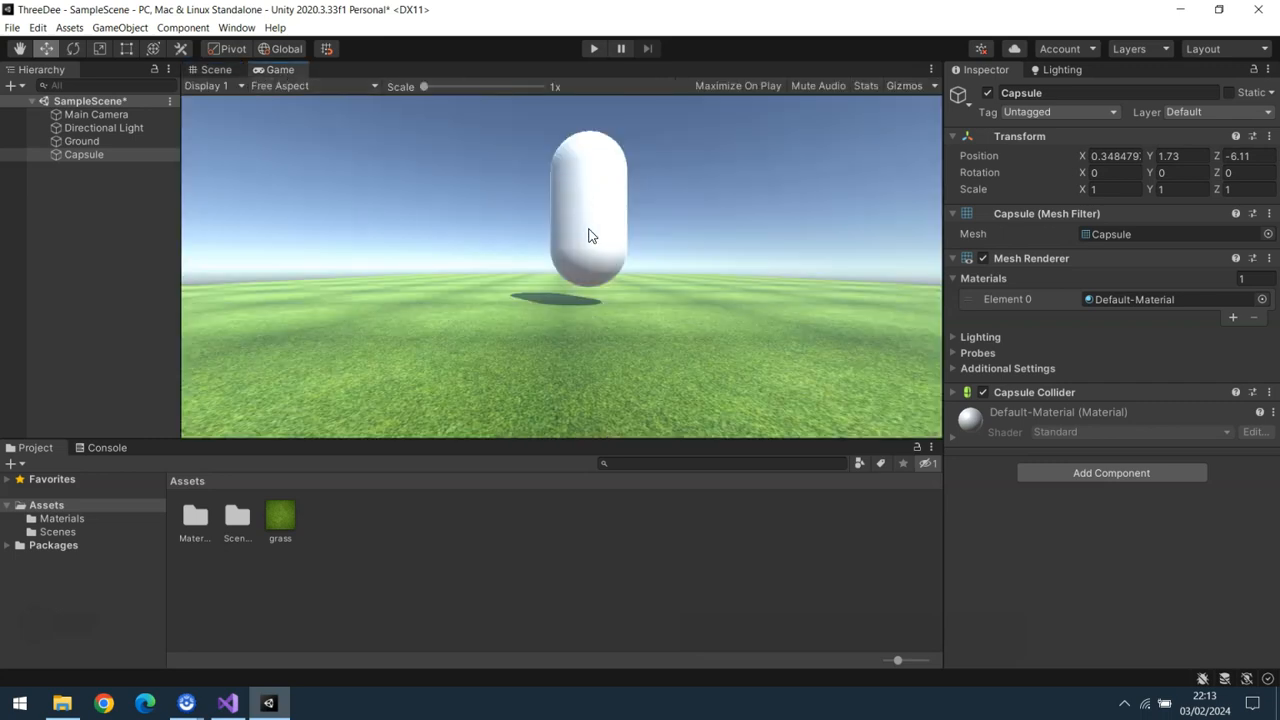
Step: Rename the capsule as Player
left_click(84, 155)
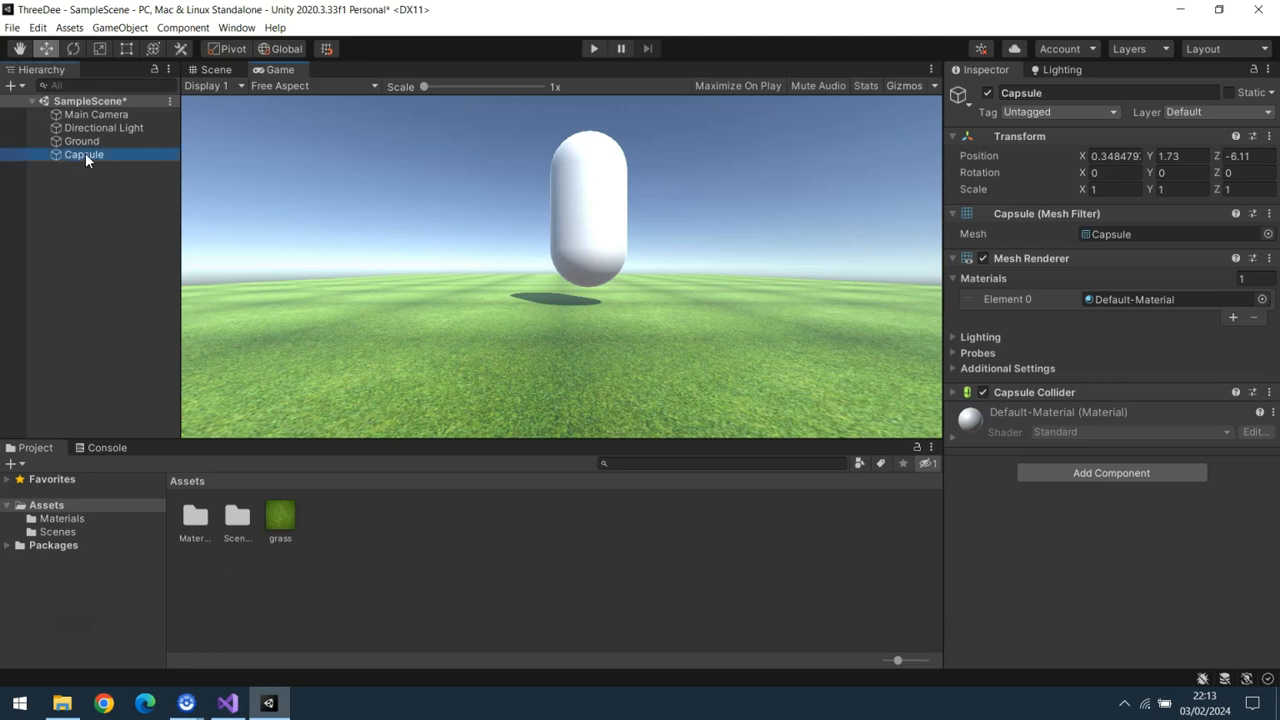
left_click(1038, 94)
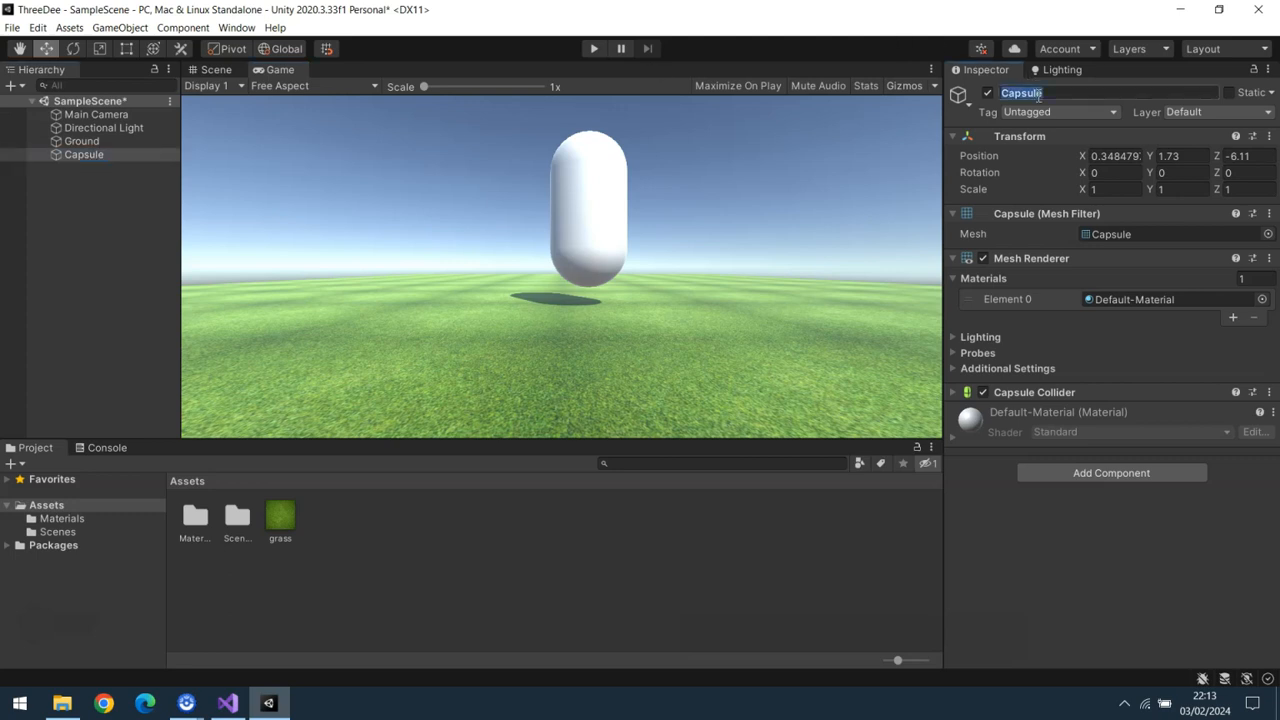
type("Player")
key("Return")
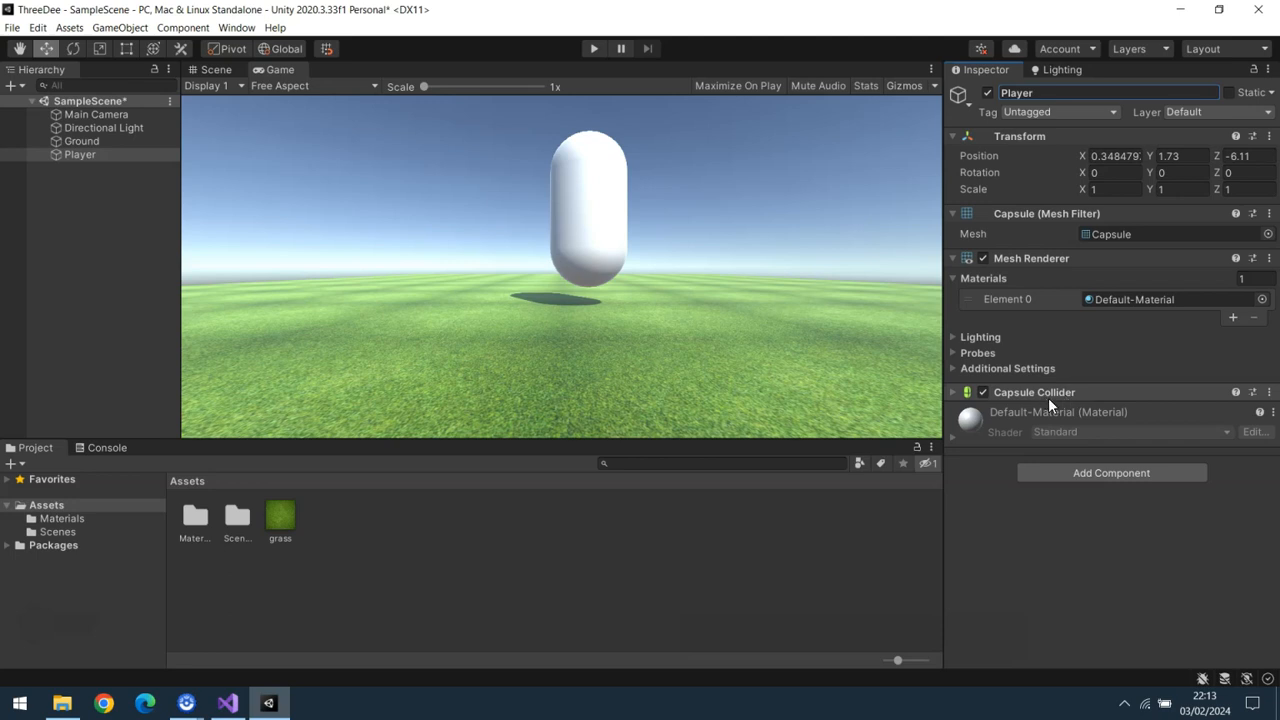
Step: Raise the main camera in the scene to a Y position of about 2.79
left_click(85, 141)
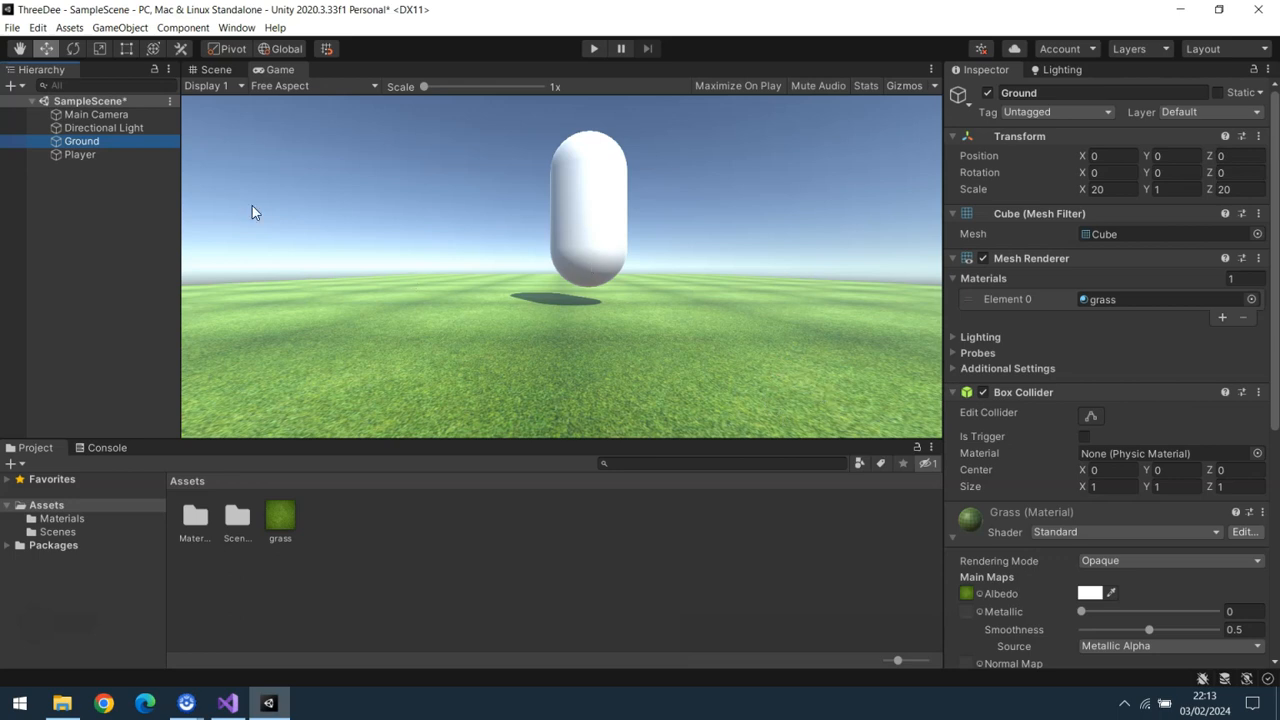
left_click(92, 116)
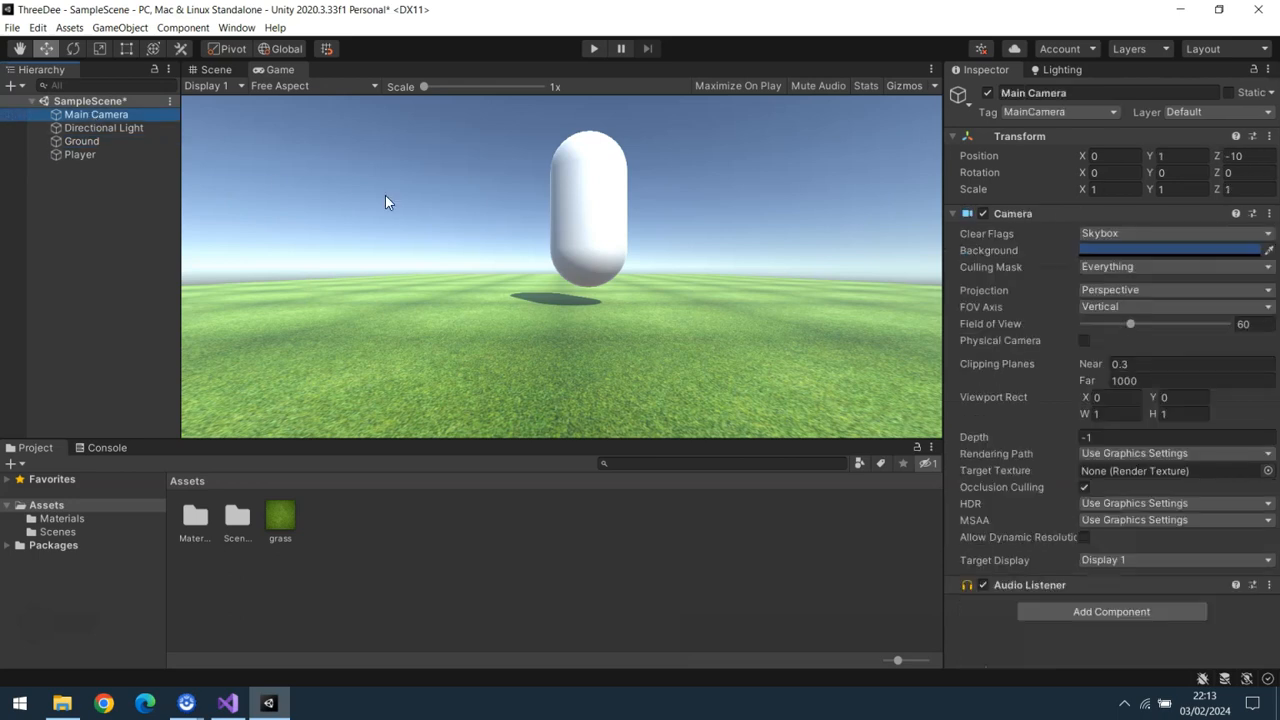
left_click(217, 70)
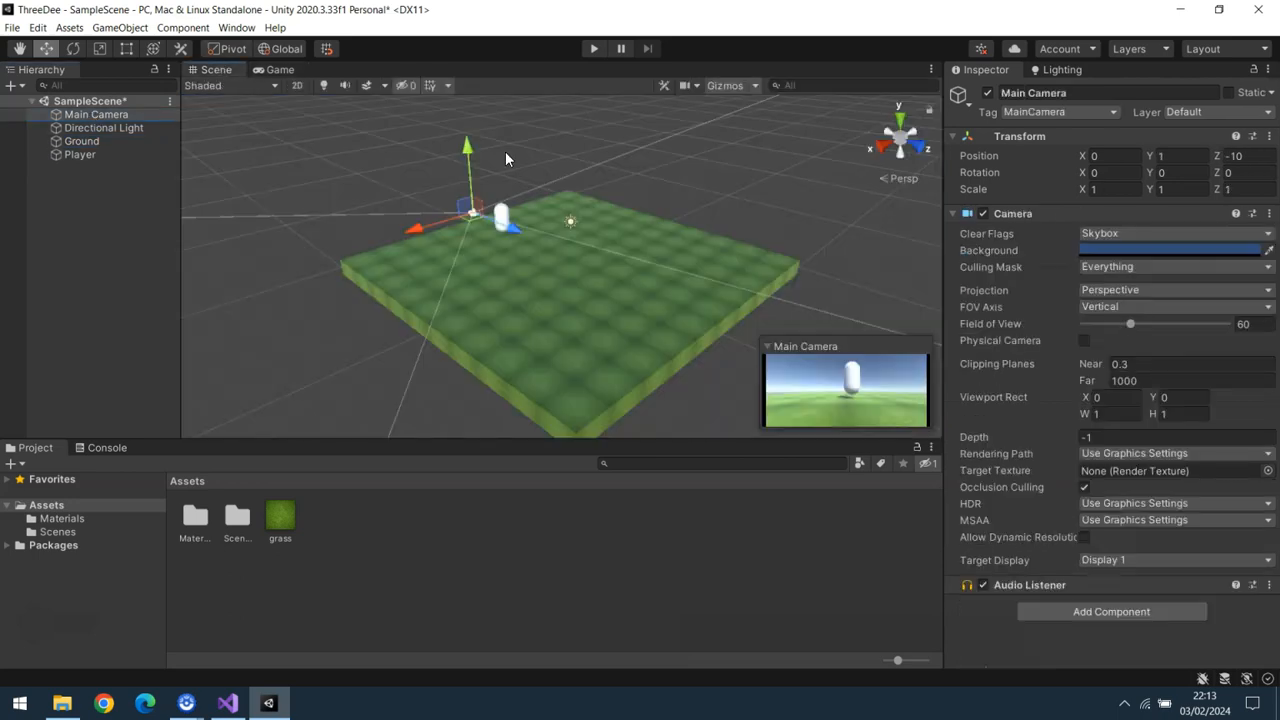
left_click_drag(470, 150, 470, 126)
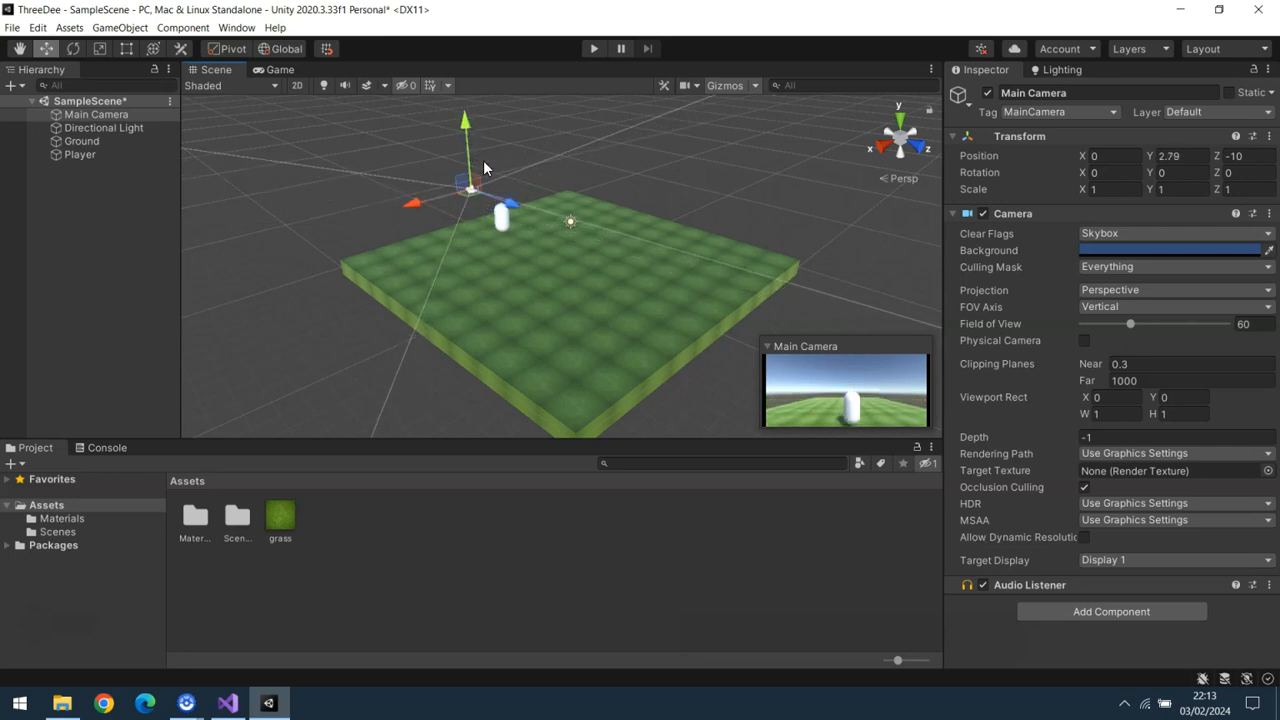
Step: Tilt the main camera down towards the player to an X rotation of about 19.7 degrees and preview the result
left_click(74, 48)
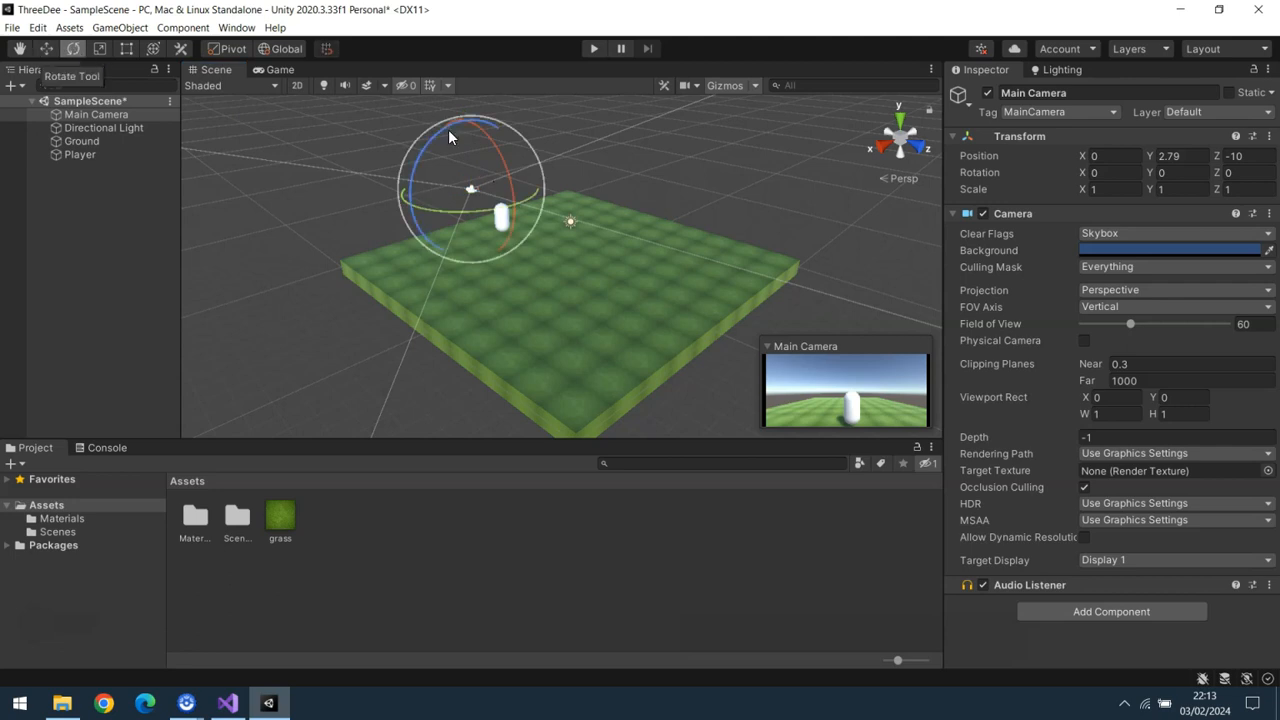
left_click_drag(494, 141, 505, 195)
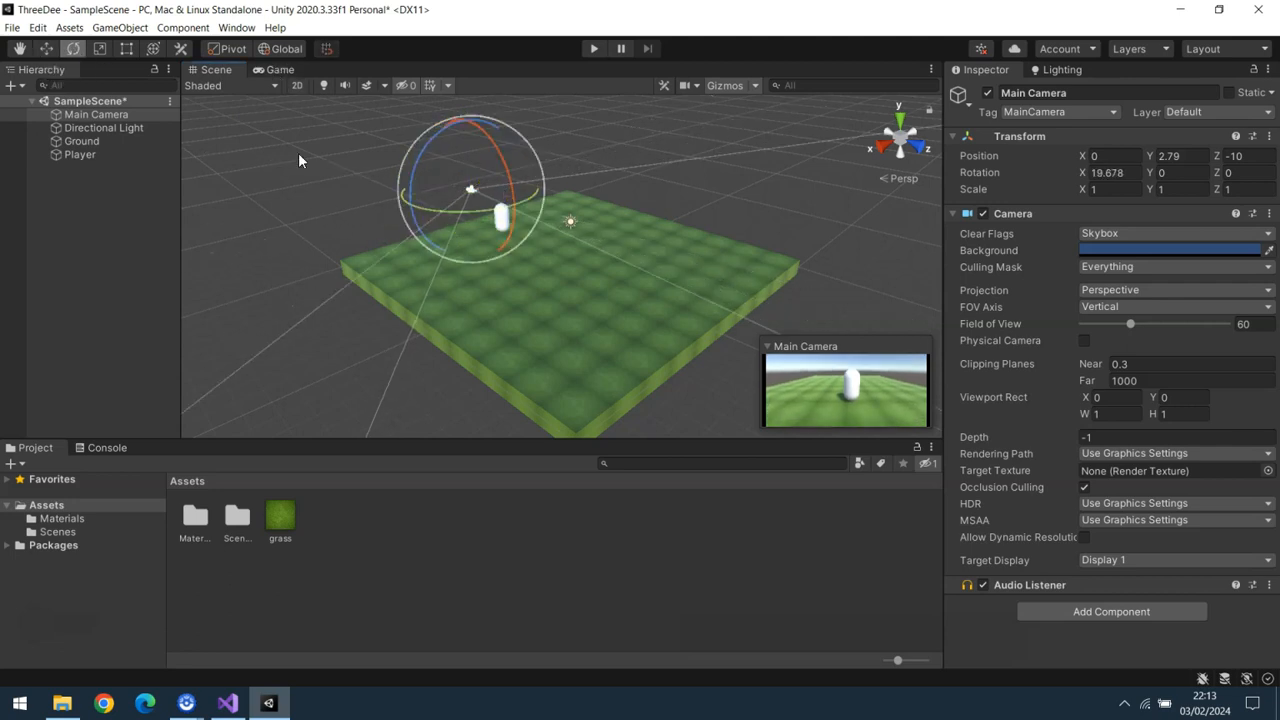
left_click(276, 70)
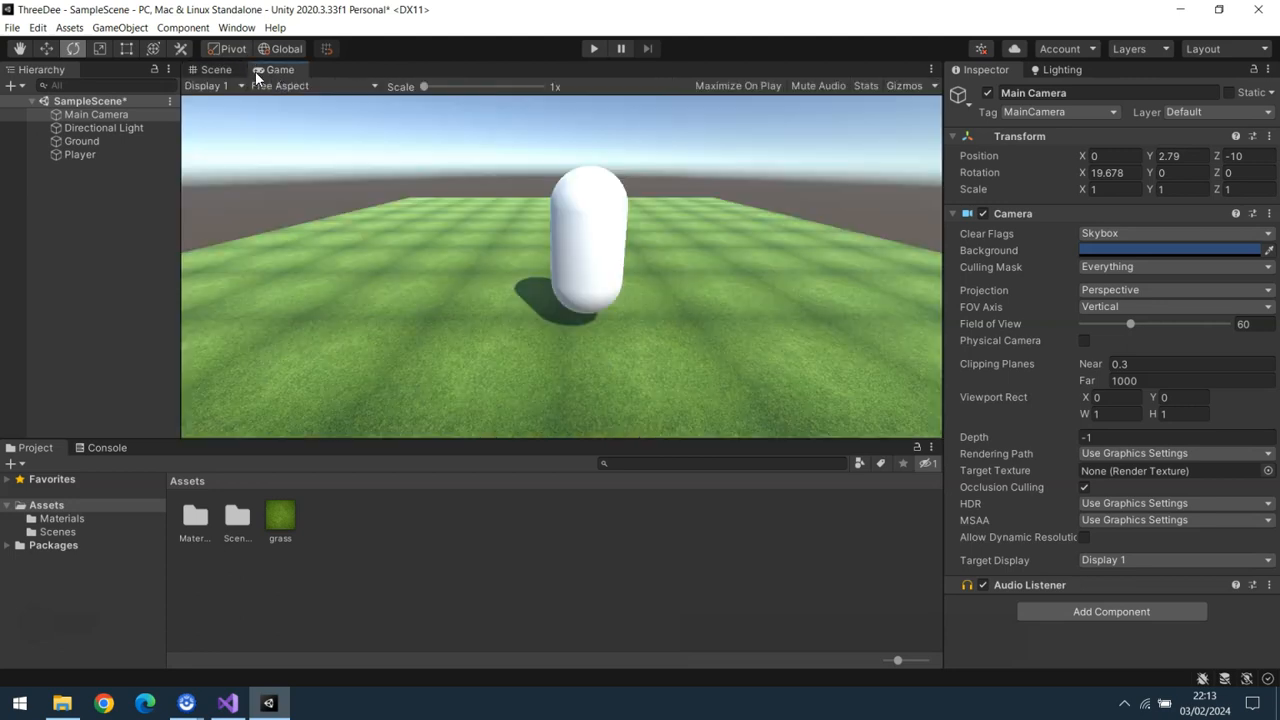
Step: Raise the directional light above the ground to a Y position of about 5.97
left_click(214, 70)
left_click(105, 128)
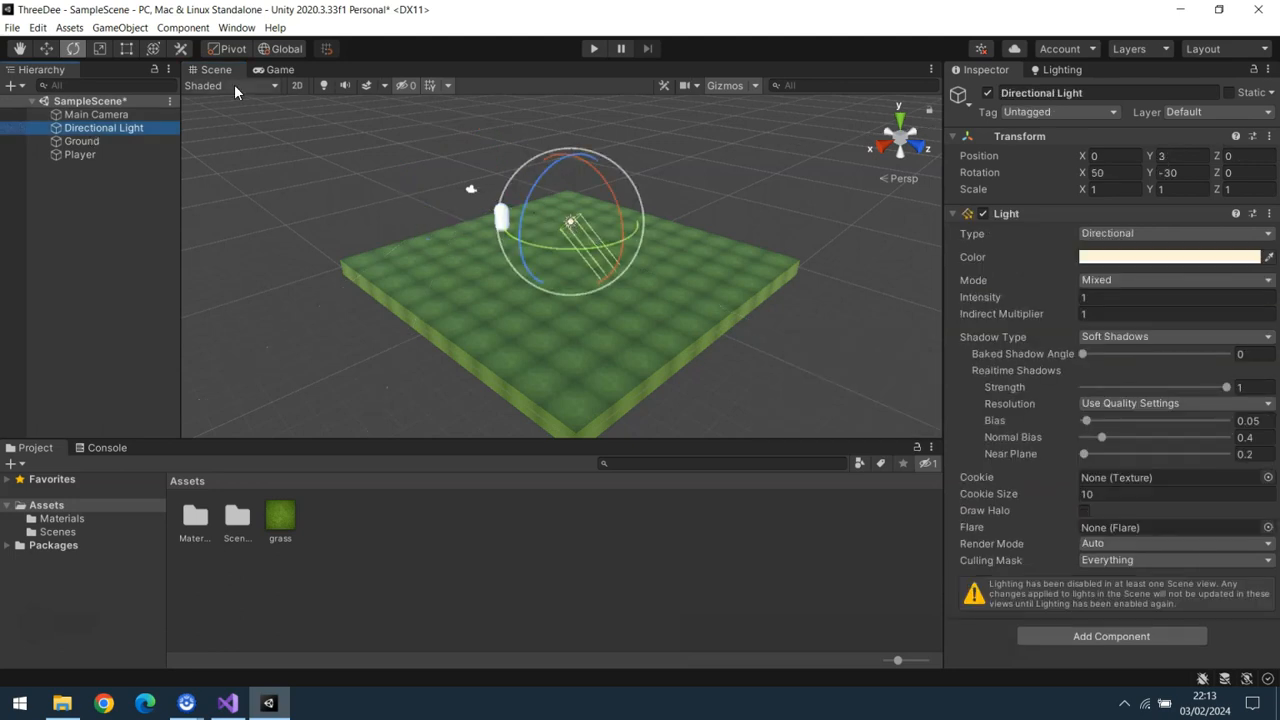
left_click(46, 48)
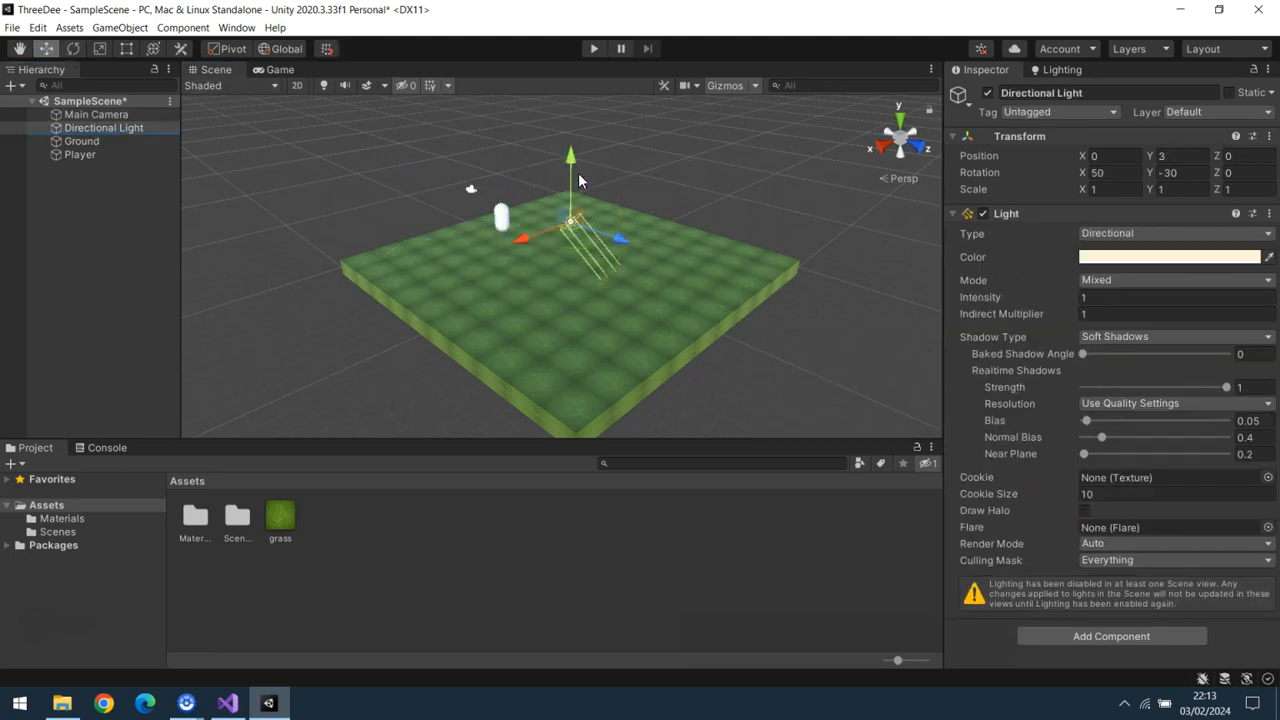
left_click_drag(573, 160, 573, 108)
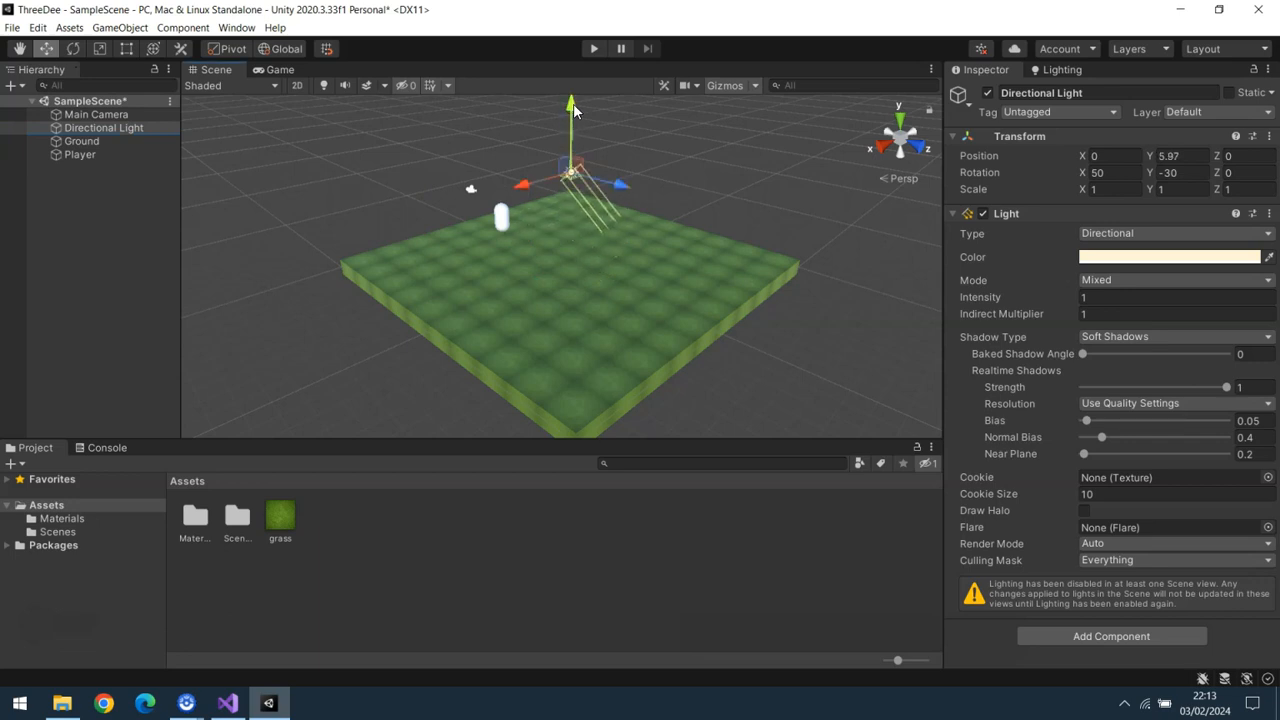
Step: Rotate the directional light to about X 70, Y -109, Z -87 and preview the shadow in the Game view
left_click(73, 48)
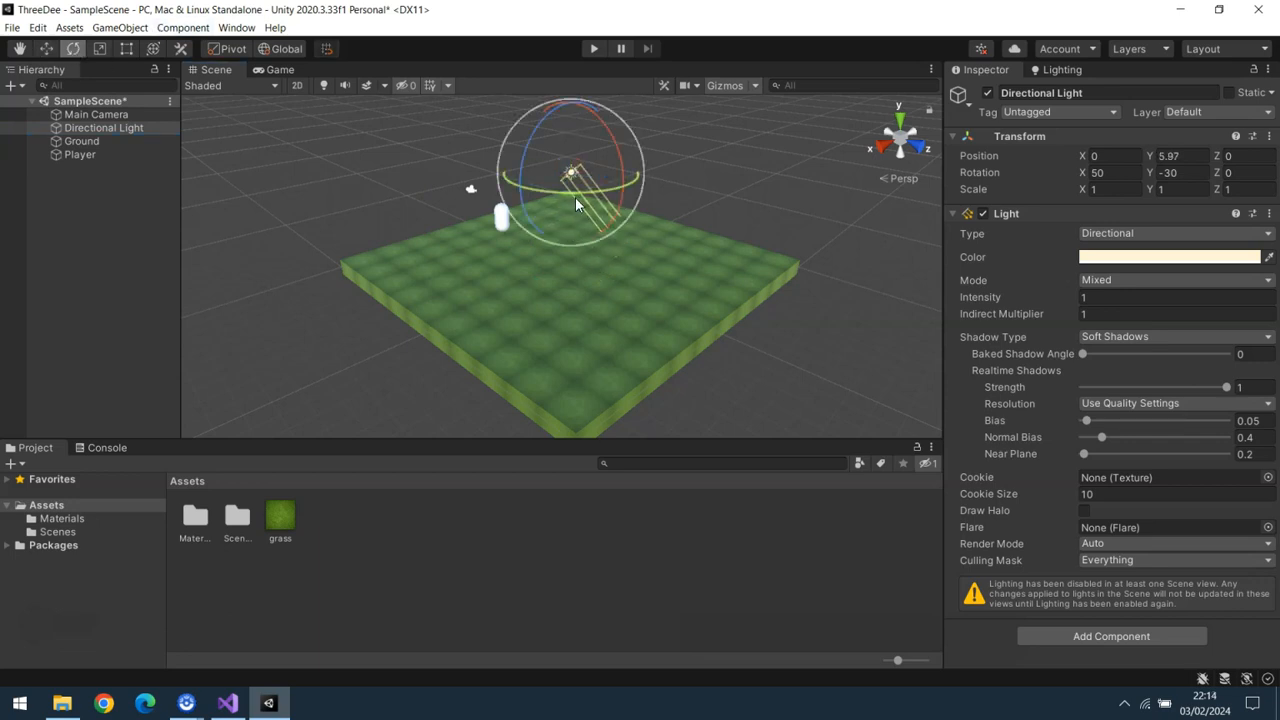
left_click_drag(618, 157, 547, 290)
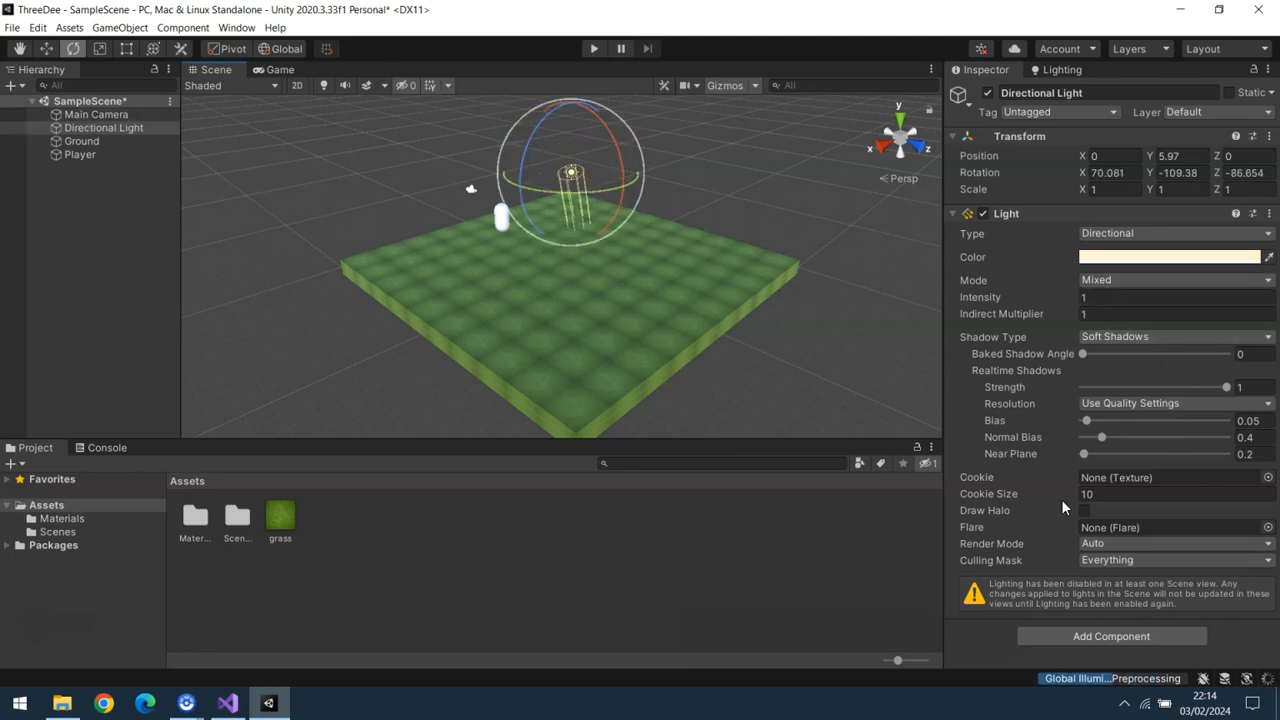
left_click(88, 117)
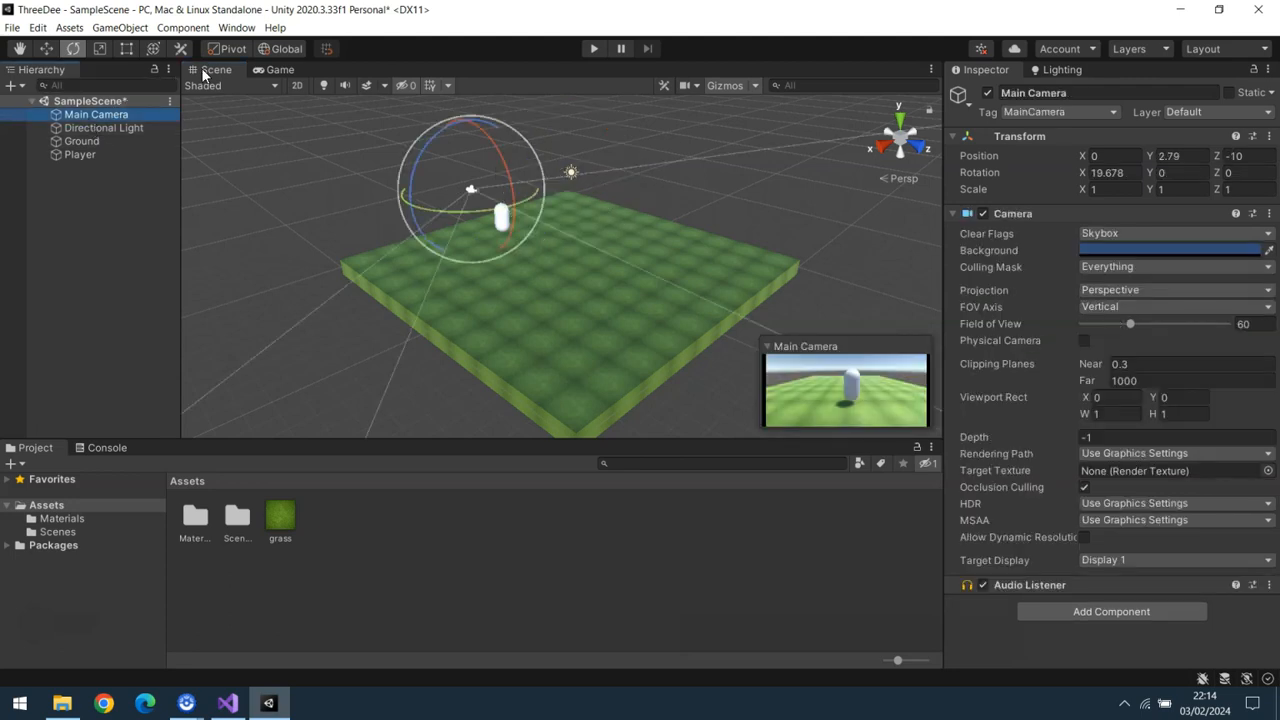
left_click(270, 69)
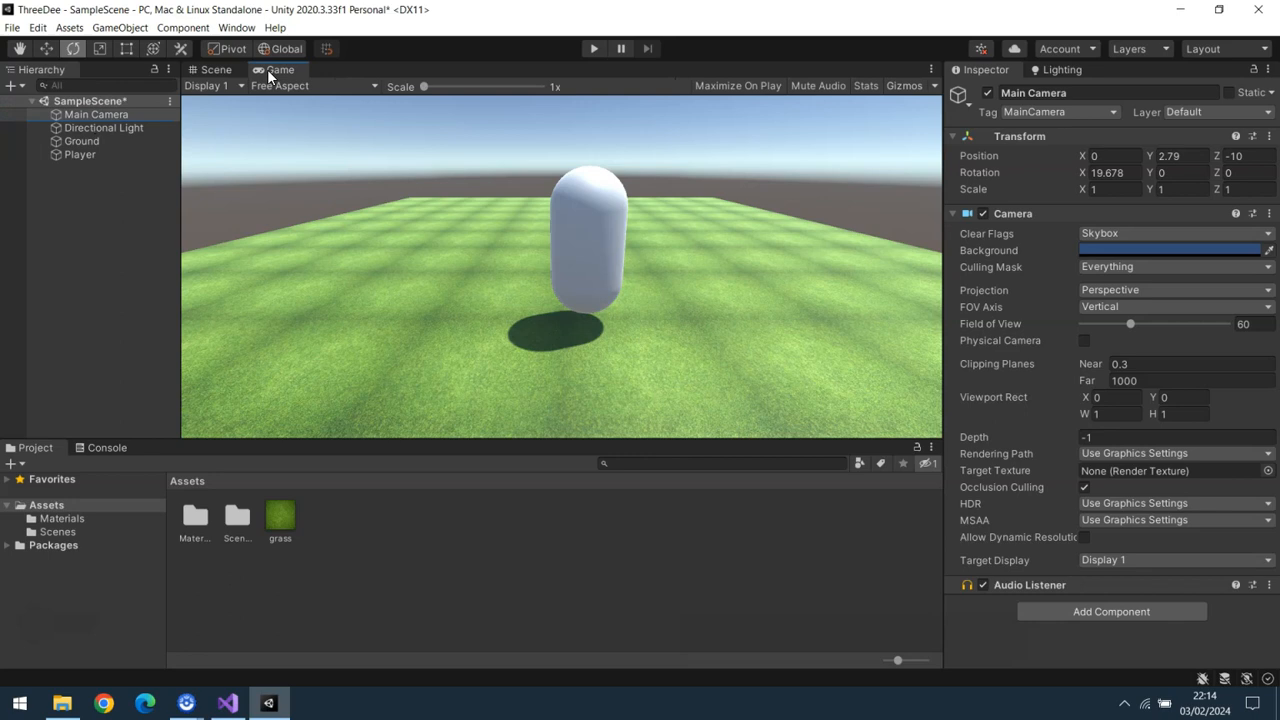
Step: Check the player's material slot in the Scene view and create a new material in the Assets folder
left_click(212, 74)
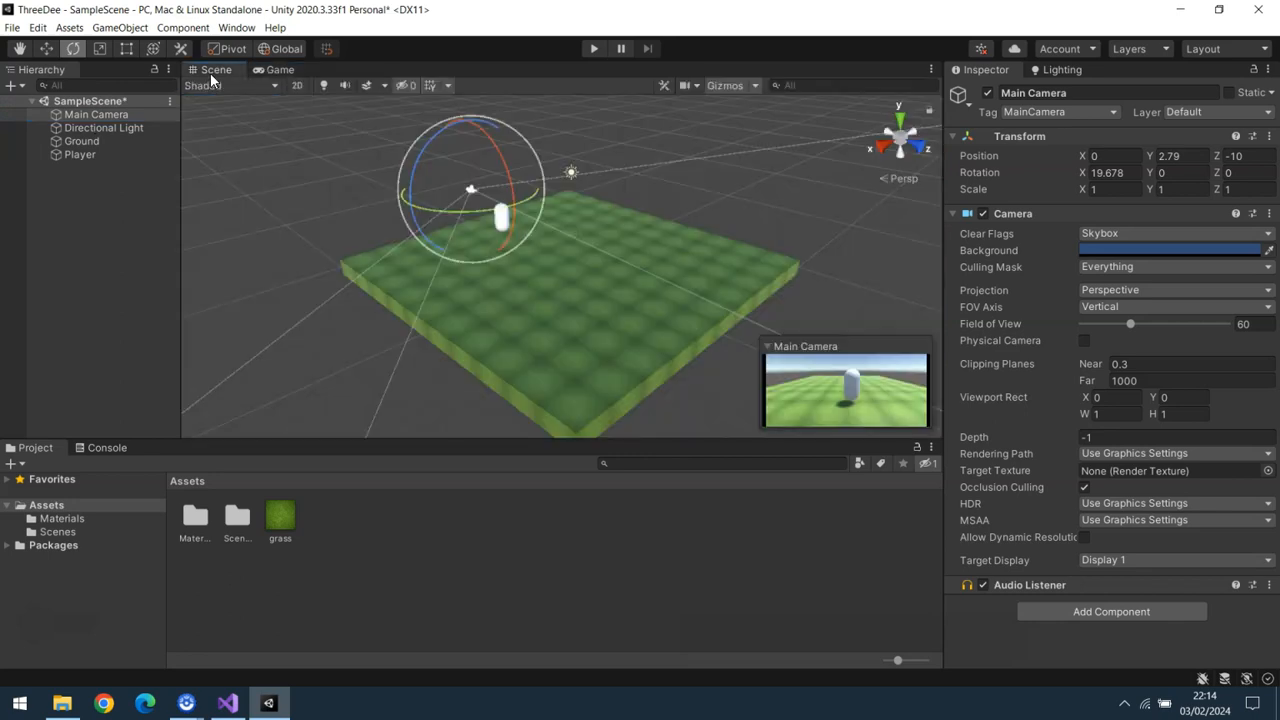
left_click(91, 155)
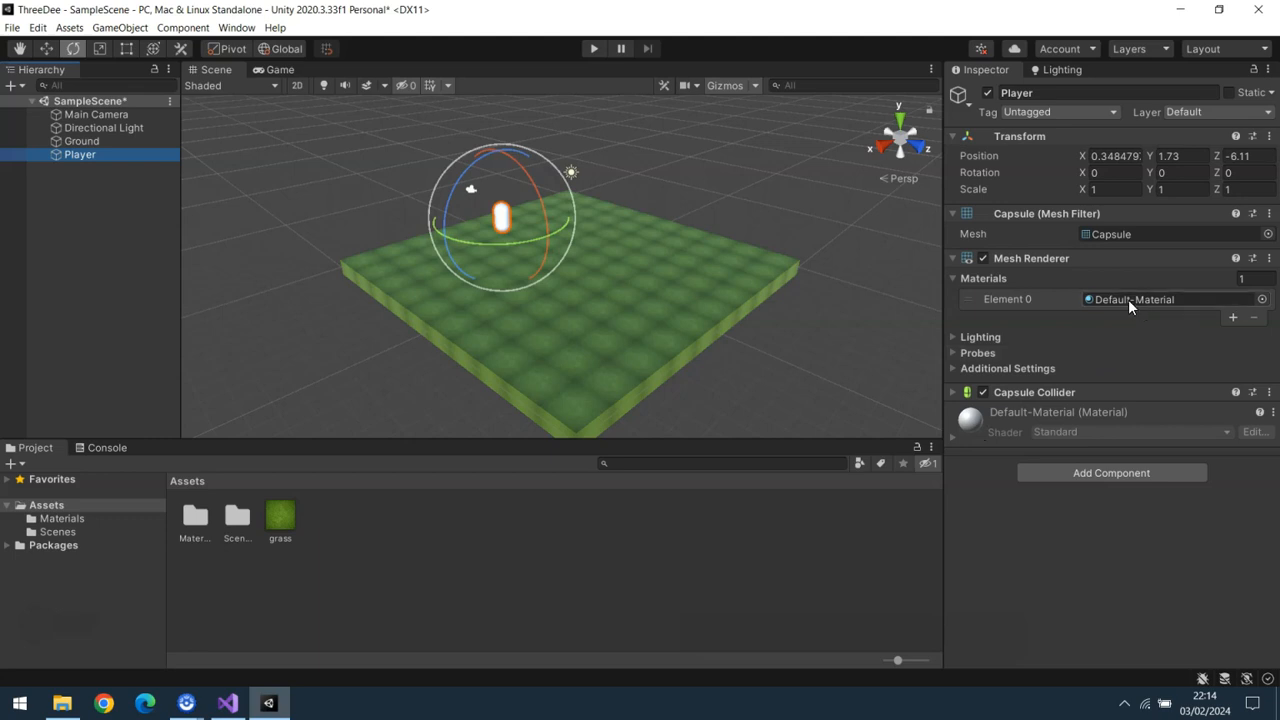
right_click(336, 527)
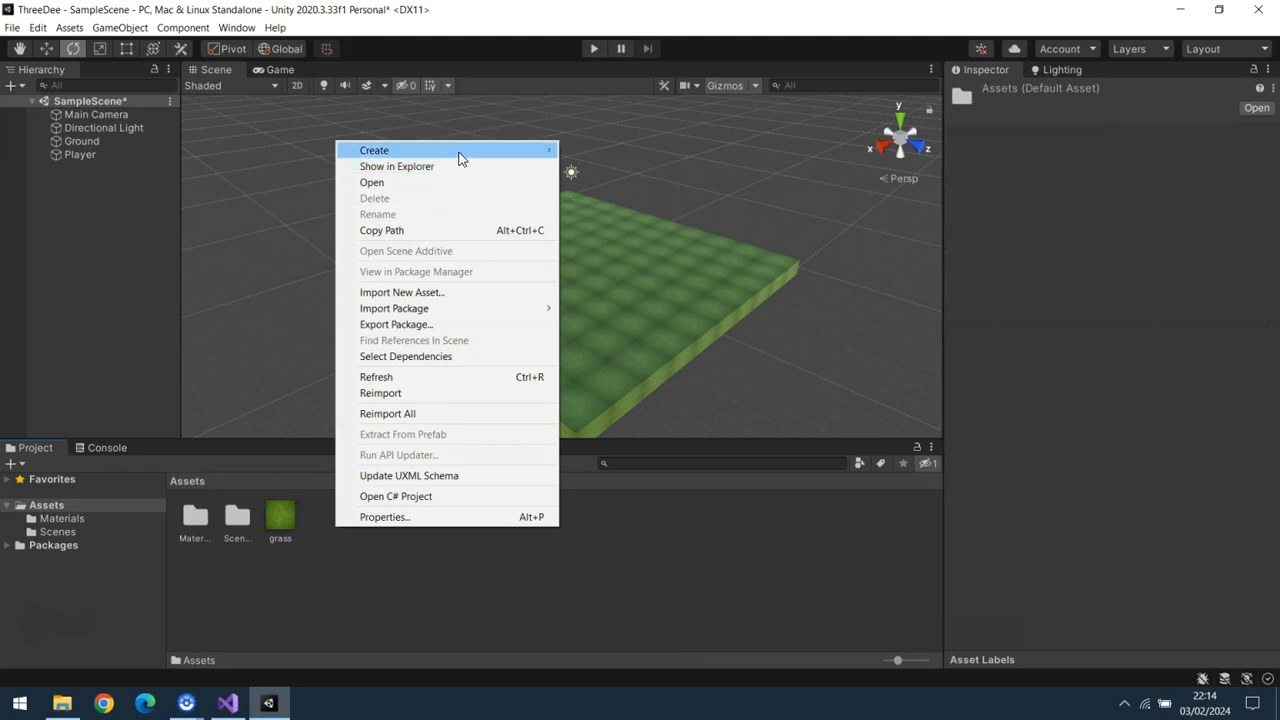
mouse_move(458, 152)
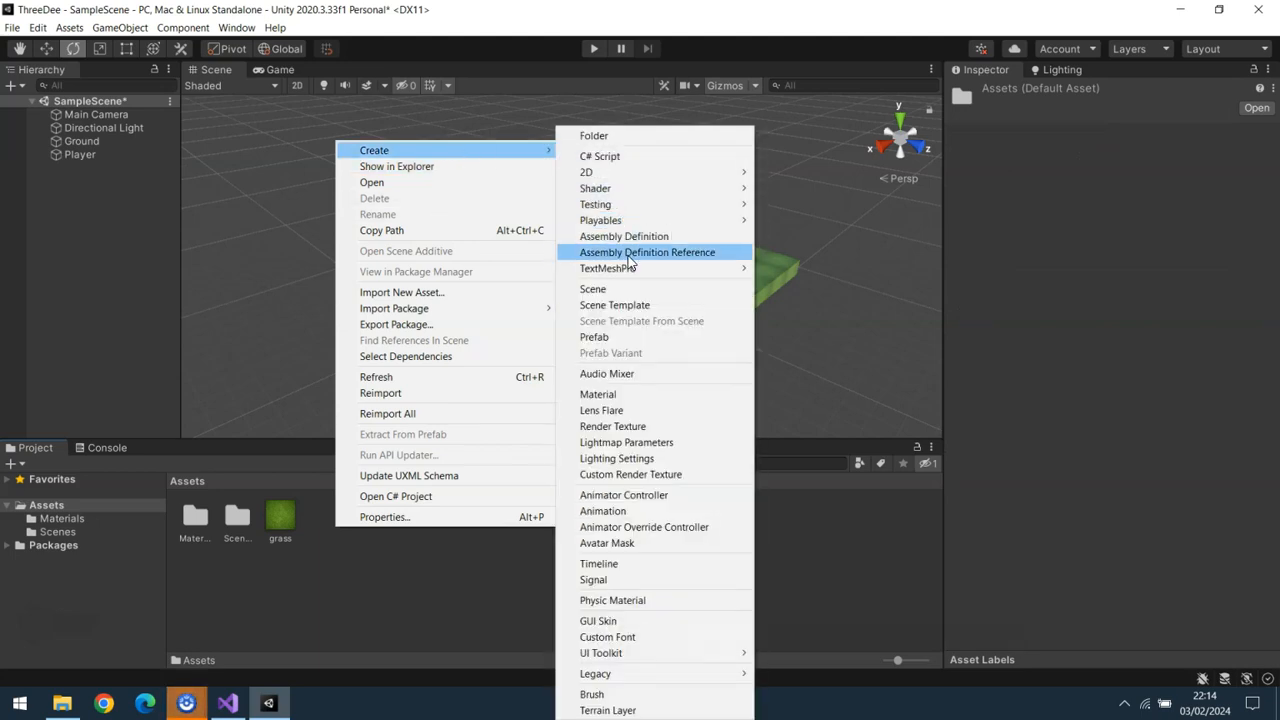
left_click(628, 394)
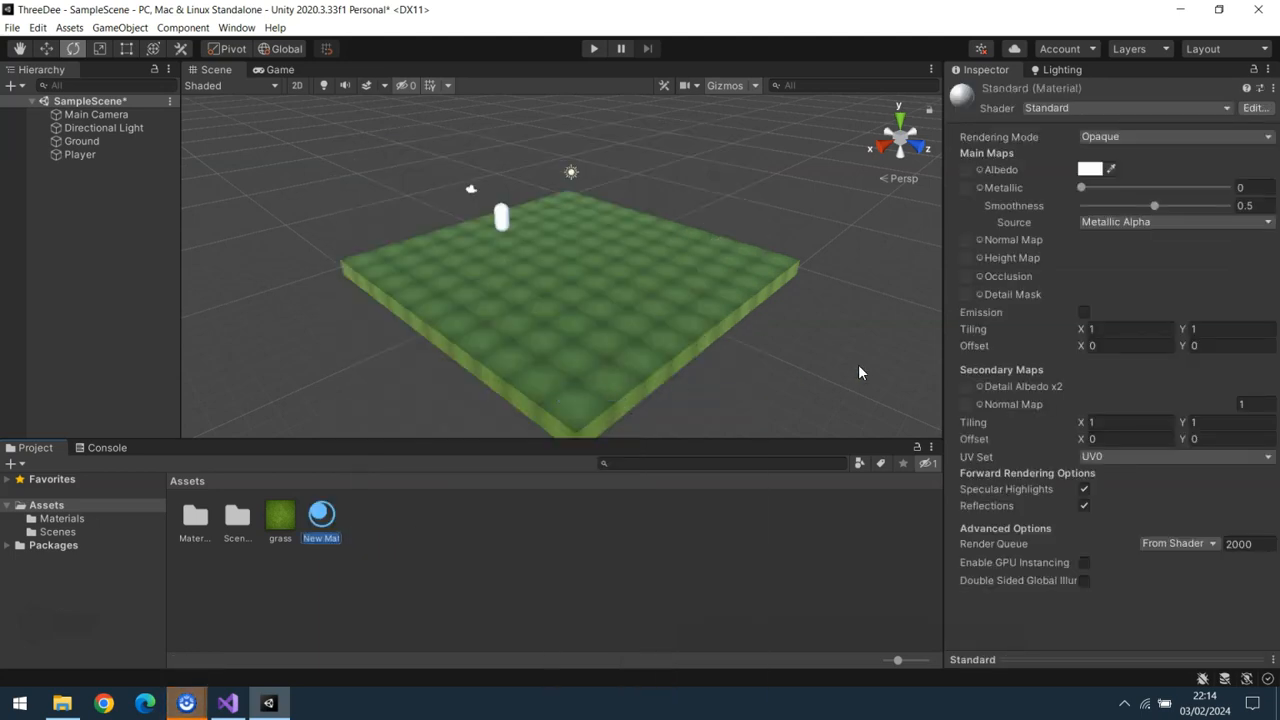
left_click(1090, 169)
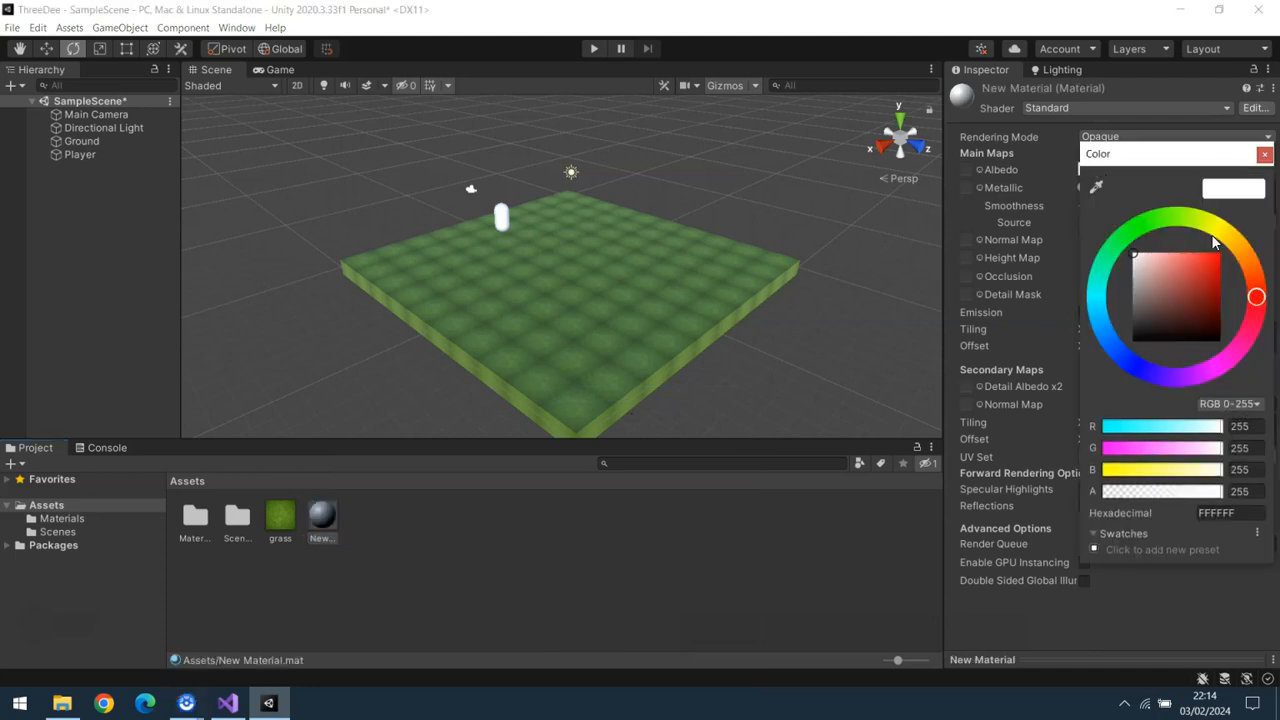
left_click(1215, 269)
left_click(1220, 264)
key("Escape")
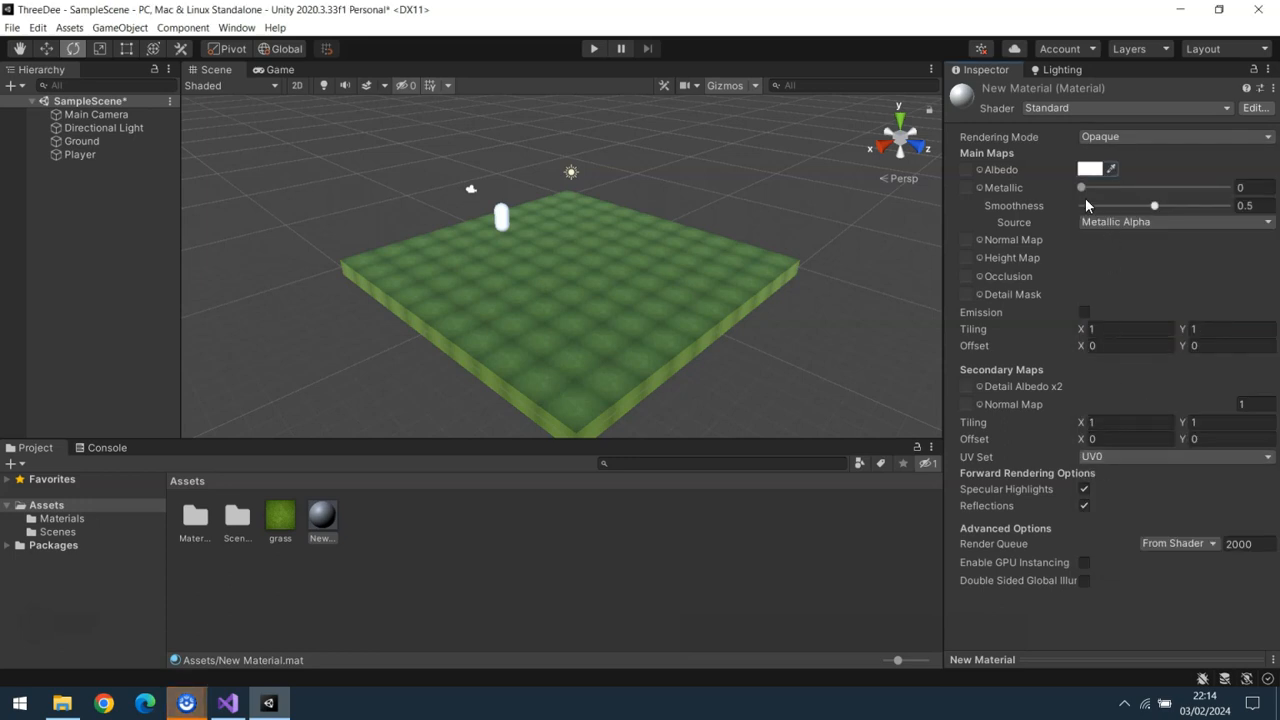
Step: Set the new material's Metallic value to about 0.66
left_click_drag(1082, 188, 1179, 191)
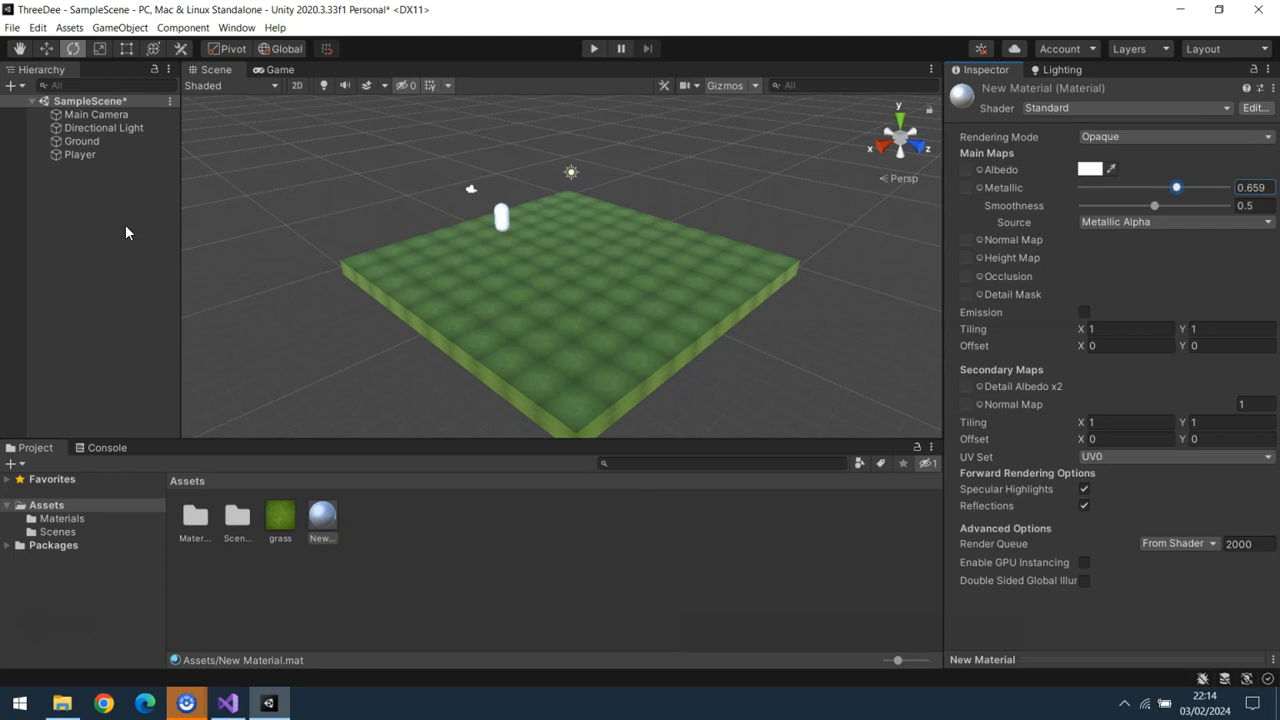
Step: Assign New Material to Element 0 of the Player's Mesh Renderer in place of the default material
left_click(84, 153)
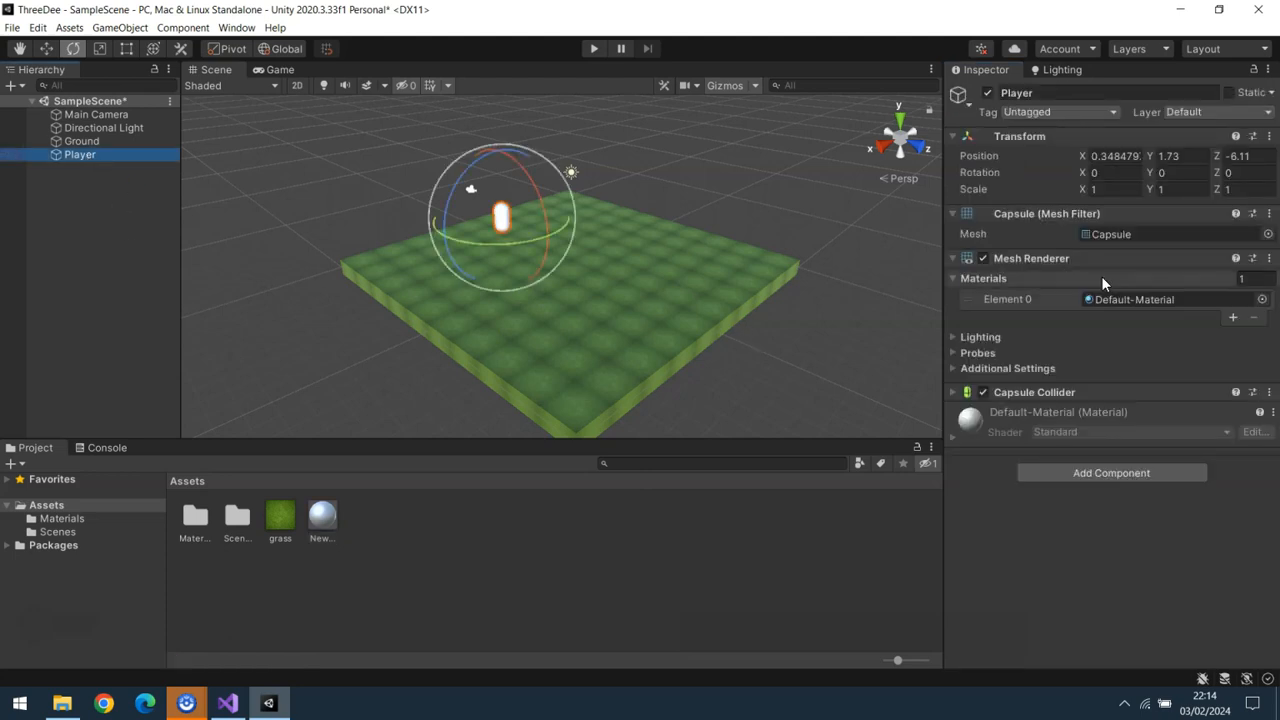
left_click(1262, 299)
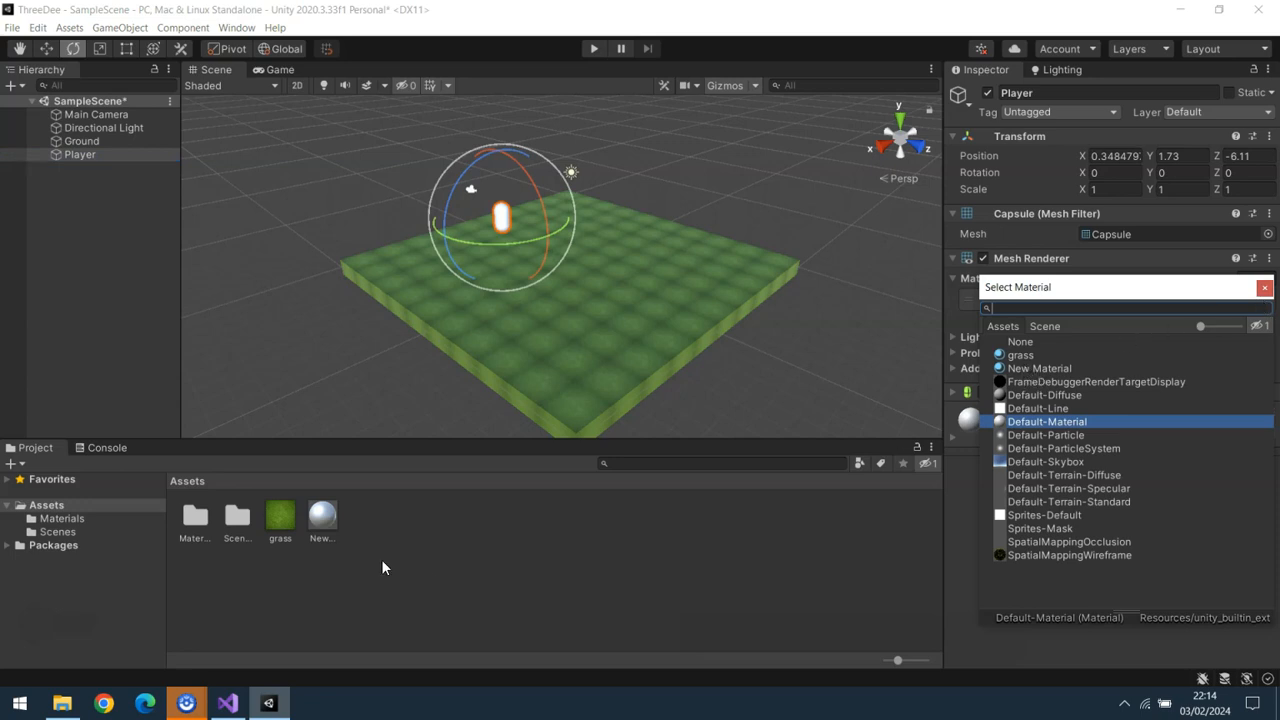
left_click(1059, 368)
double_click(1059, 368)
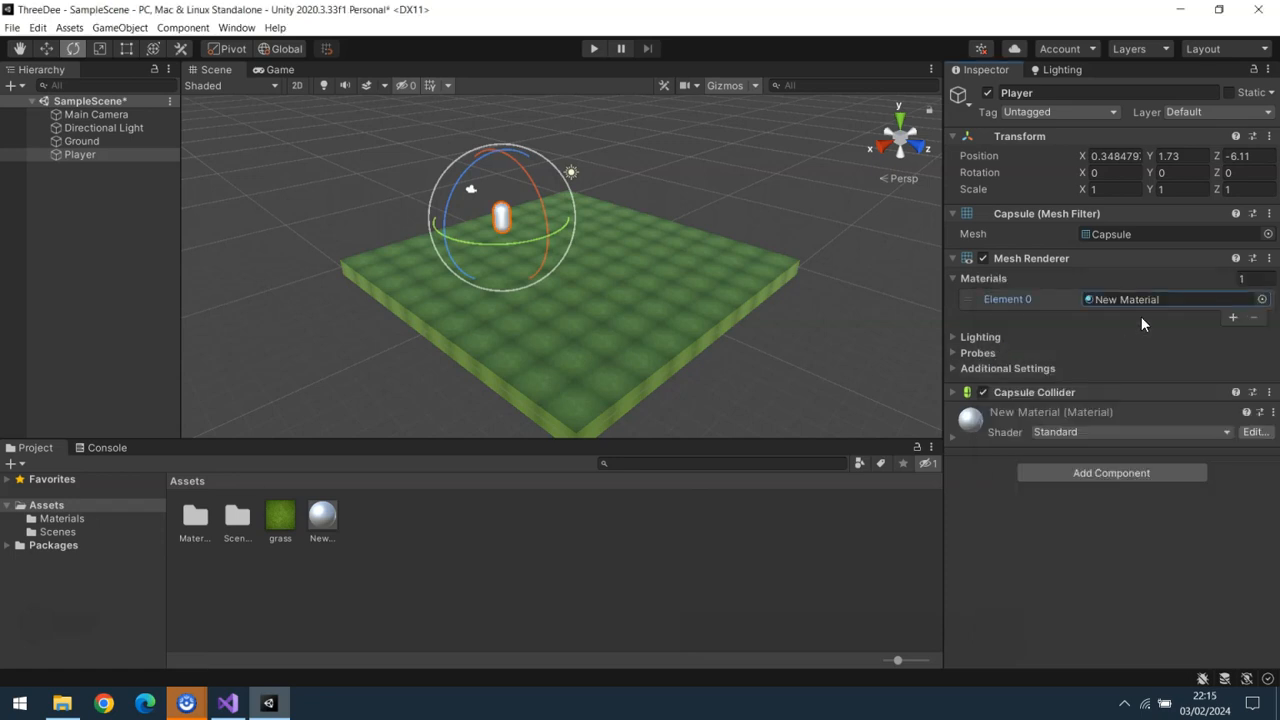
Step: Set the Albedo colour of New Material to red, hex D70707
left_click(336, 524)
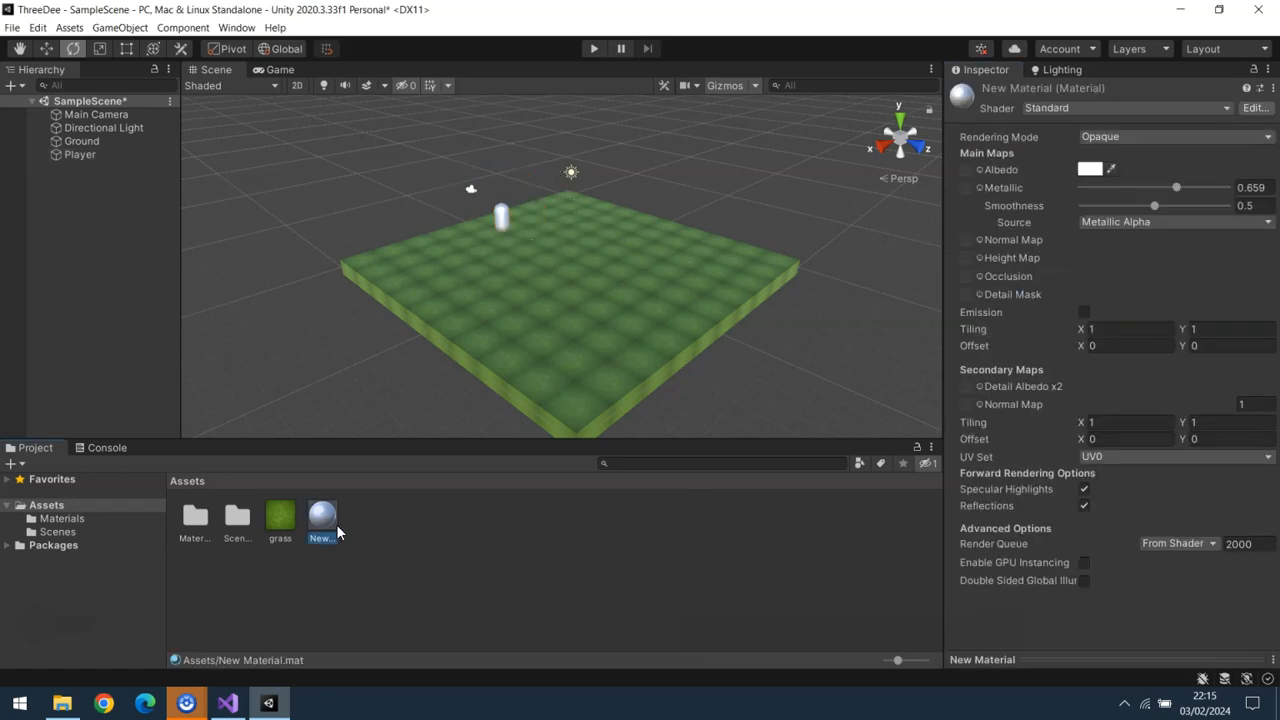
left_click(1100, 172)
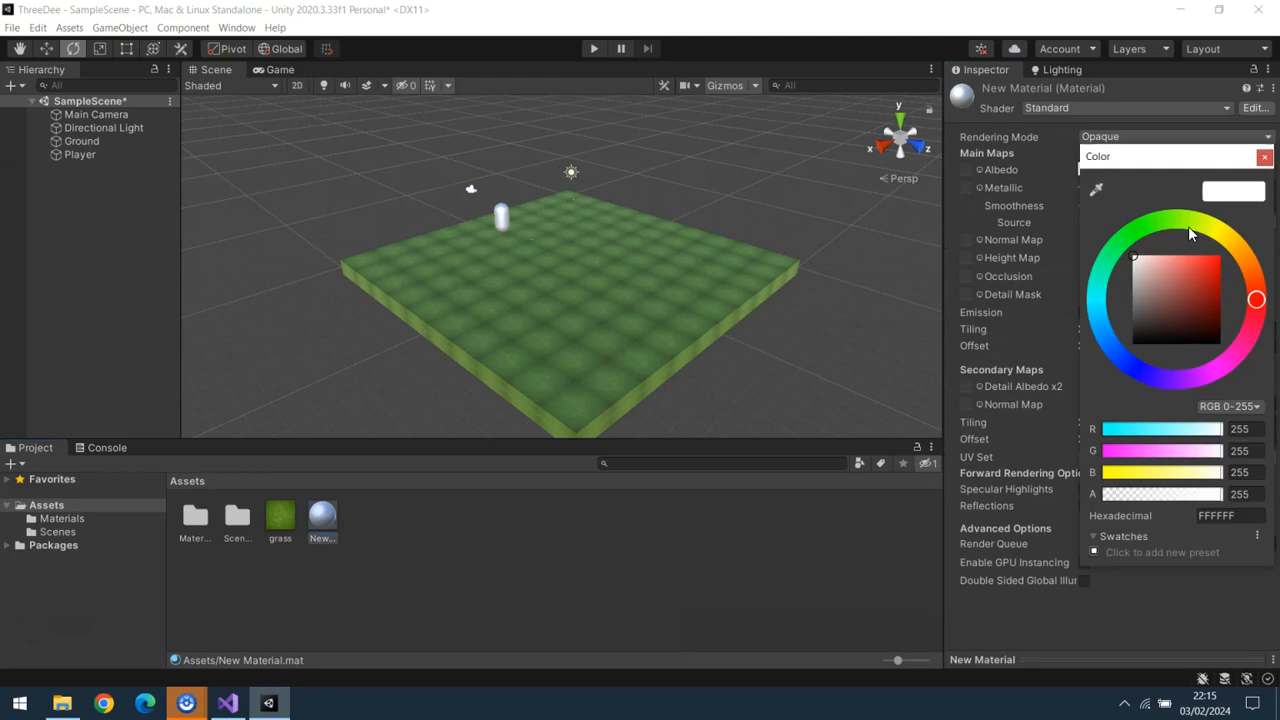
left_click(1218, 270)
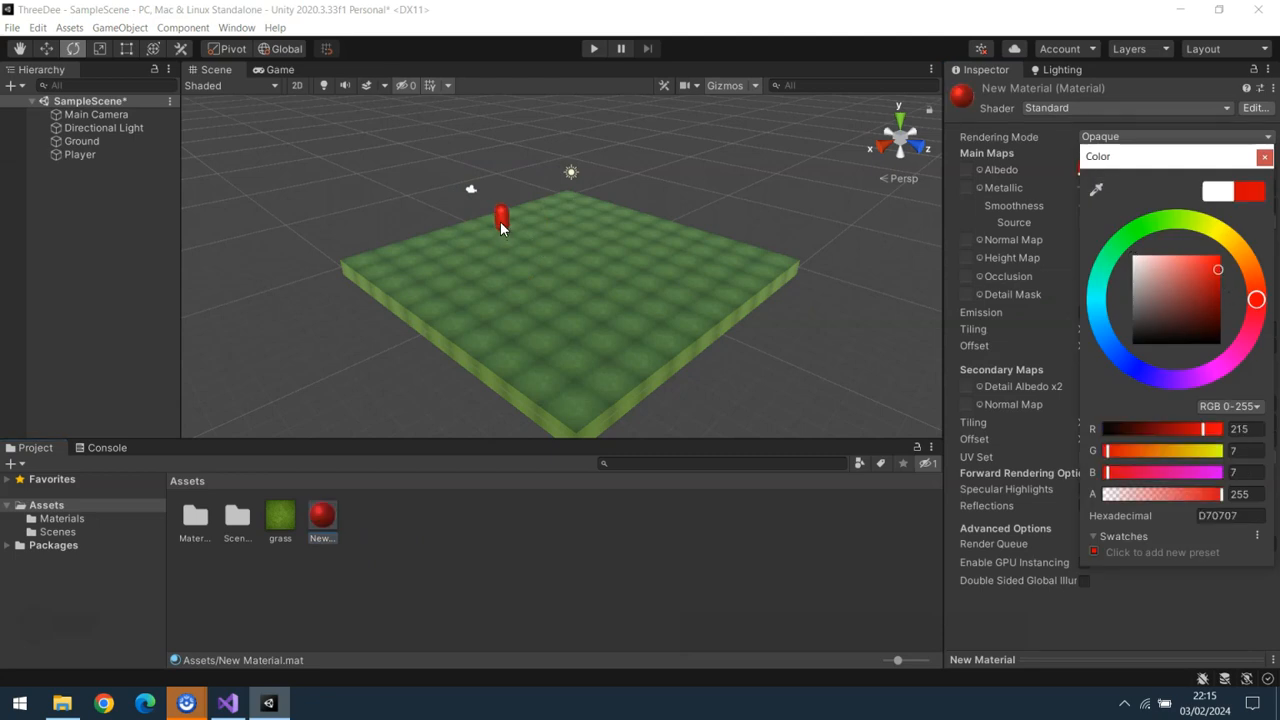
left_click(841, 261)
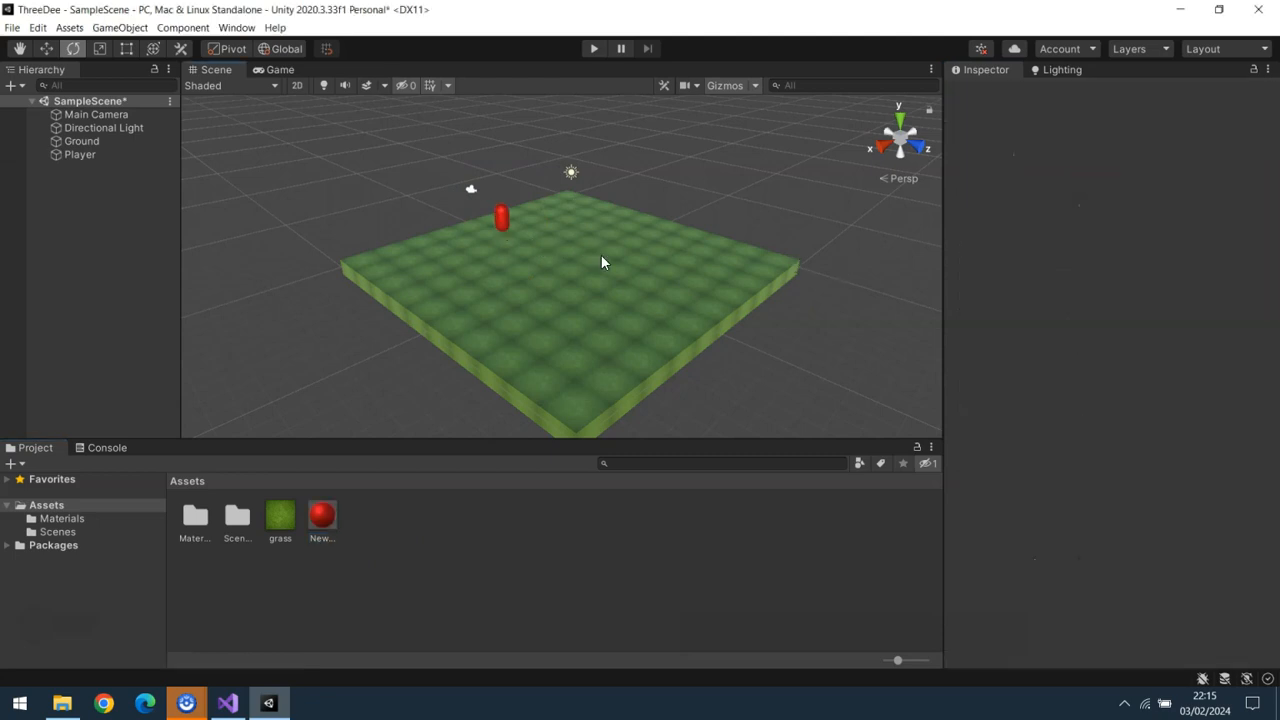
Step: Set New Material's Metallic to about 0.32 and Smoothness to about 0.57 while viewing the Game view, and briefly run the scene
left_click(83, 118)
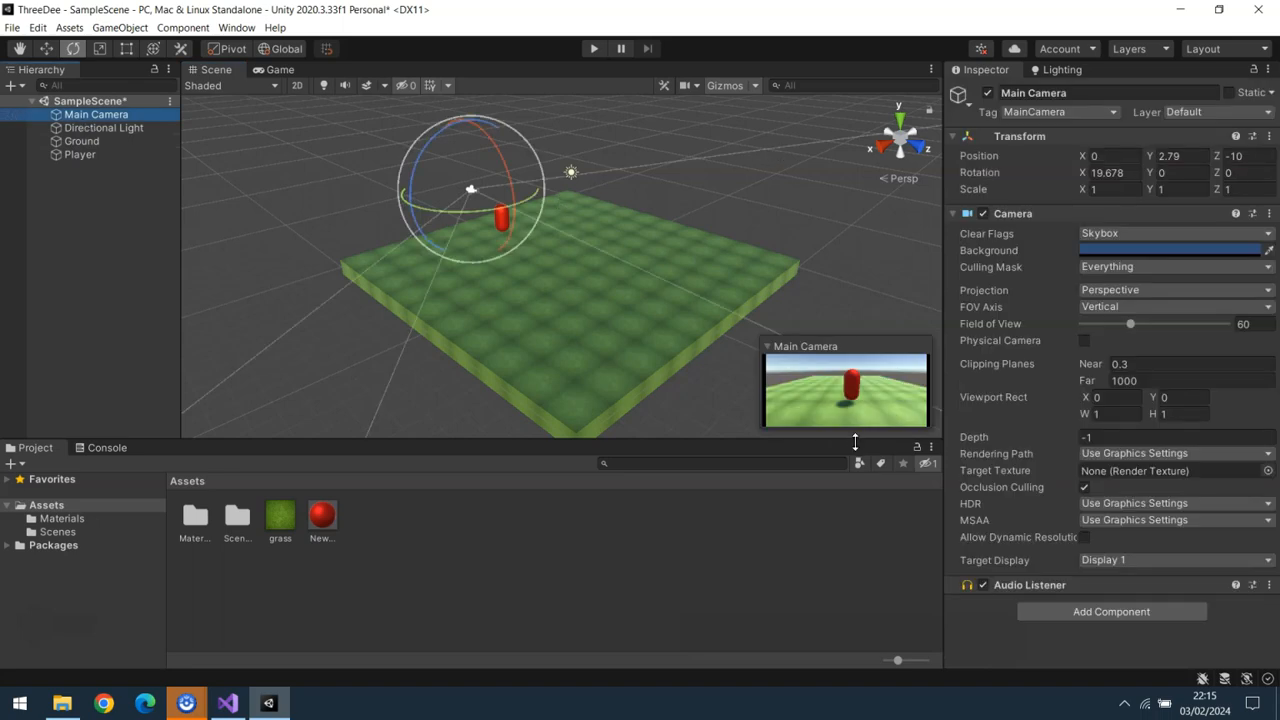
left_click(276, 70)
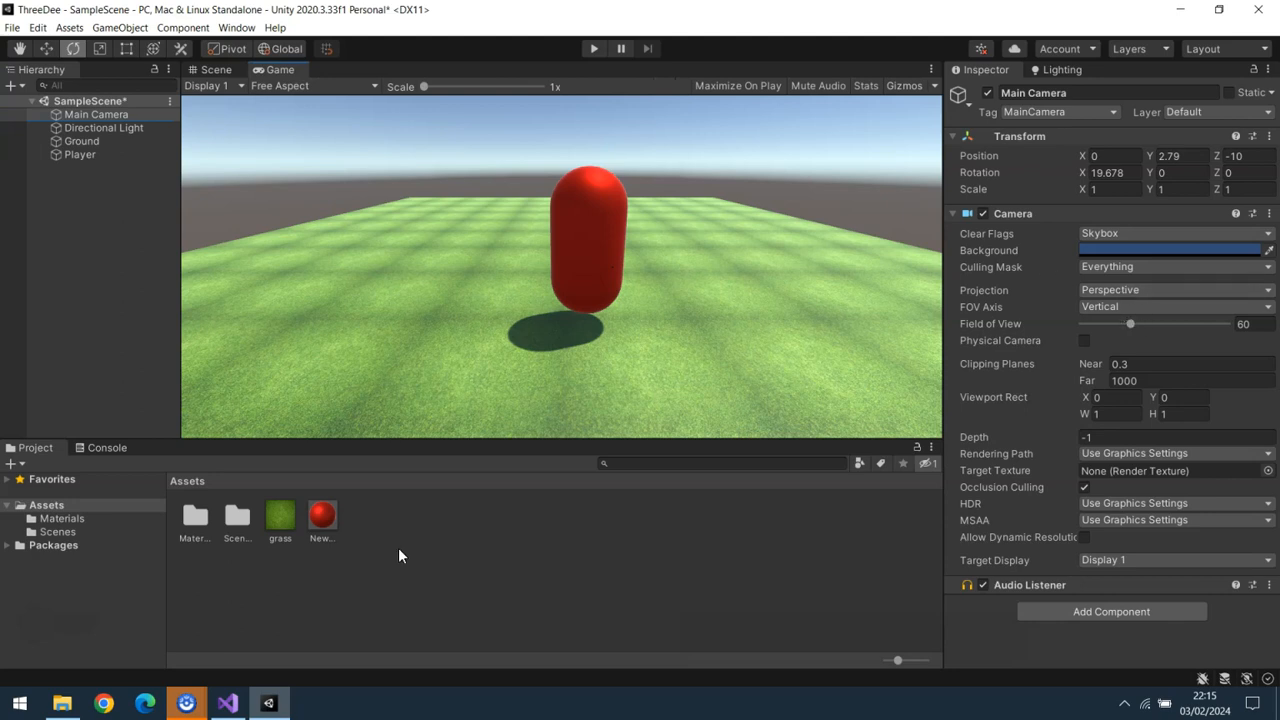
left_click(324, 516)
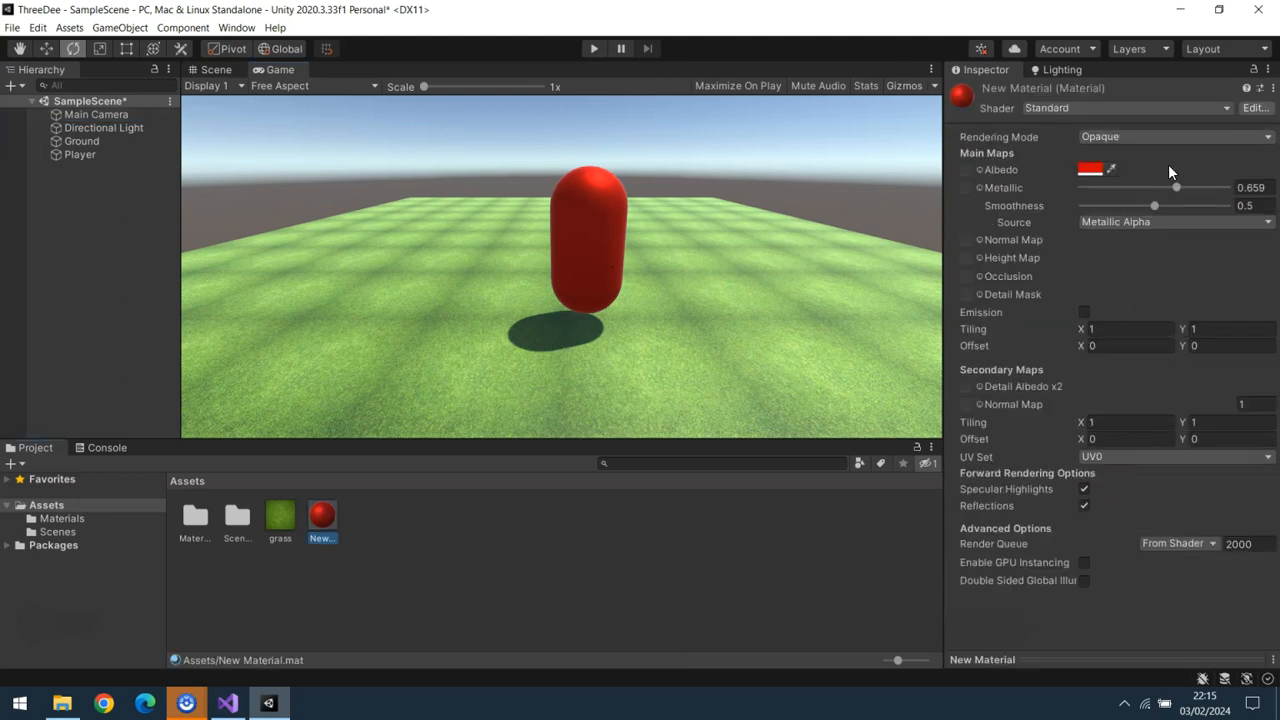
mouse_move(1157, 203)
left_mouse_down()
mouse_move(1105, 209)
mouse_move(1215, 210)
mouse_move(1158, 208)
mouse_move(1172, 188)
mouse_move(1112, 188)
mouse_move(1166, 198)
mouse_move(1132, 196)
left_mouse_up()
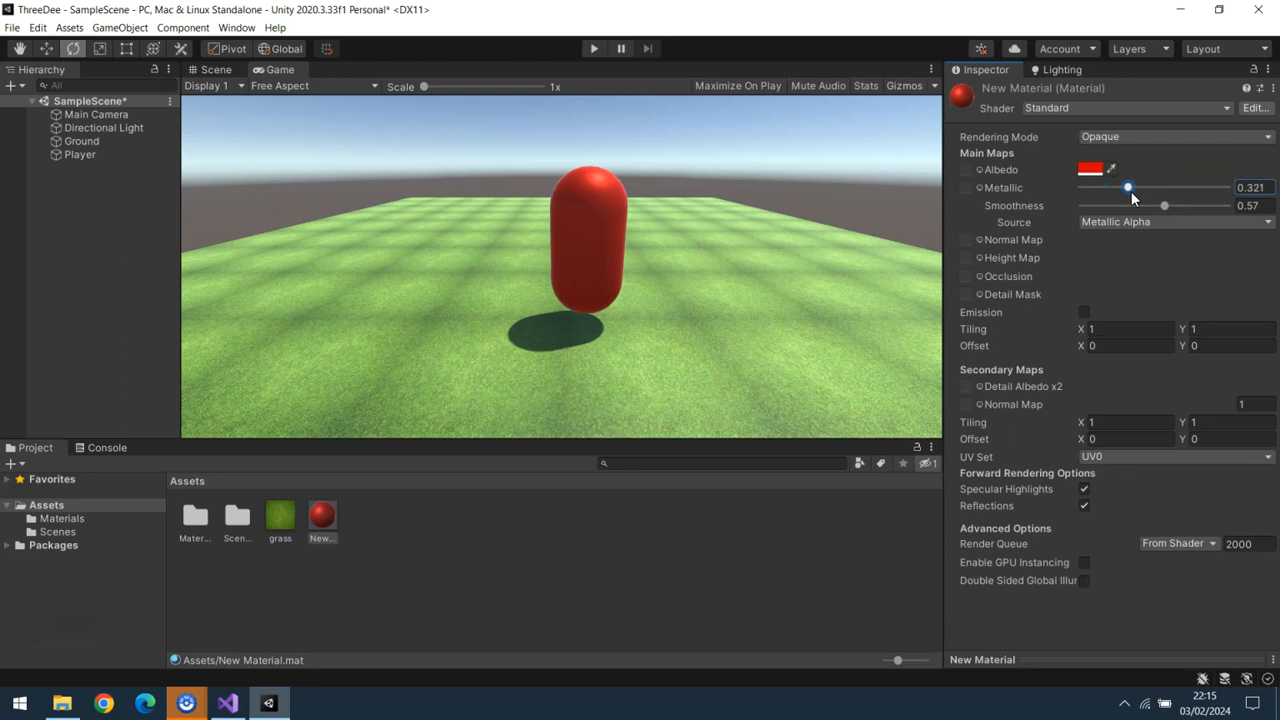
left_click(593, 49)
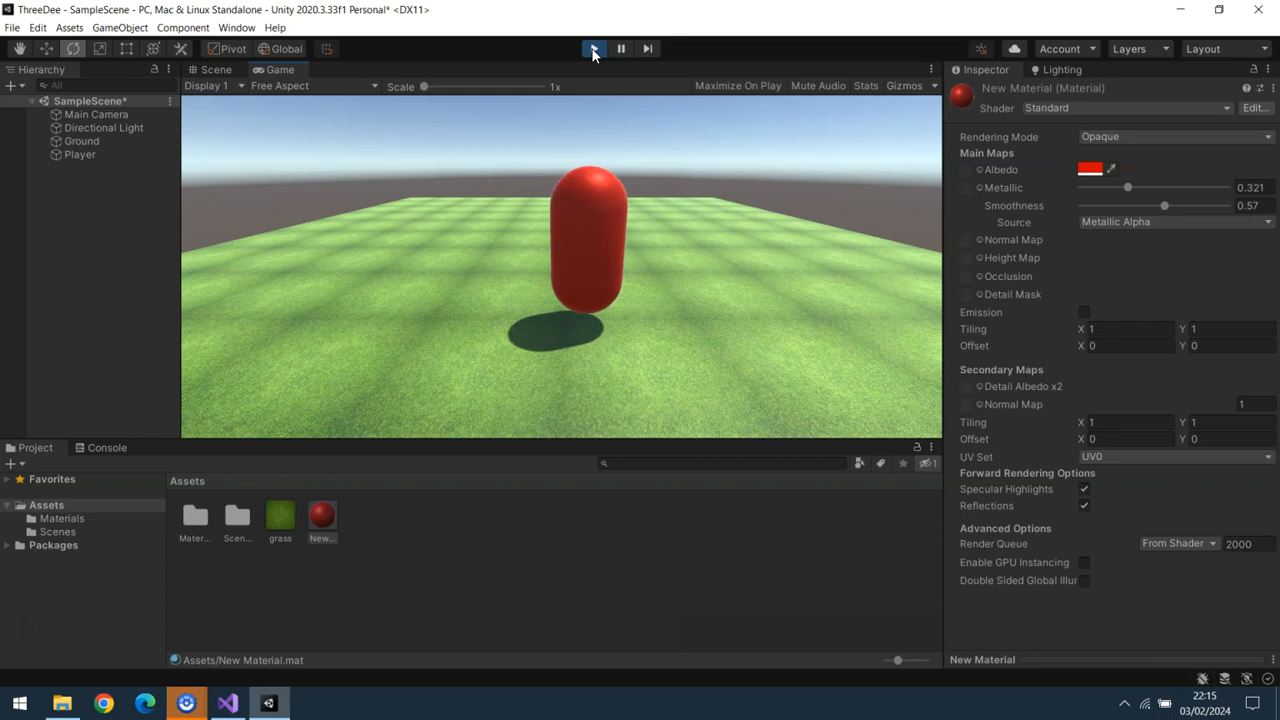
left_click(593, 49)
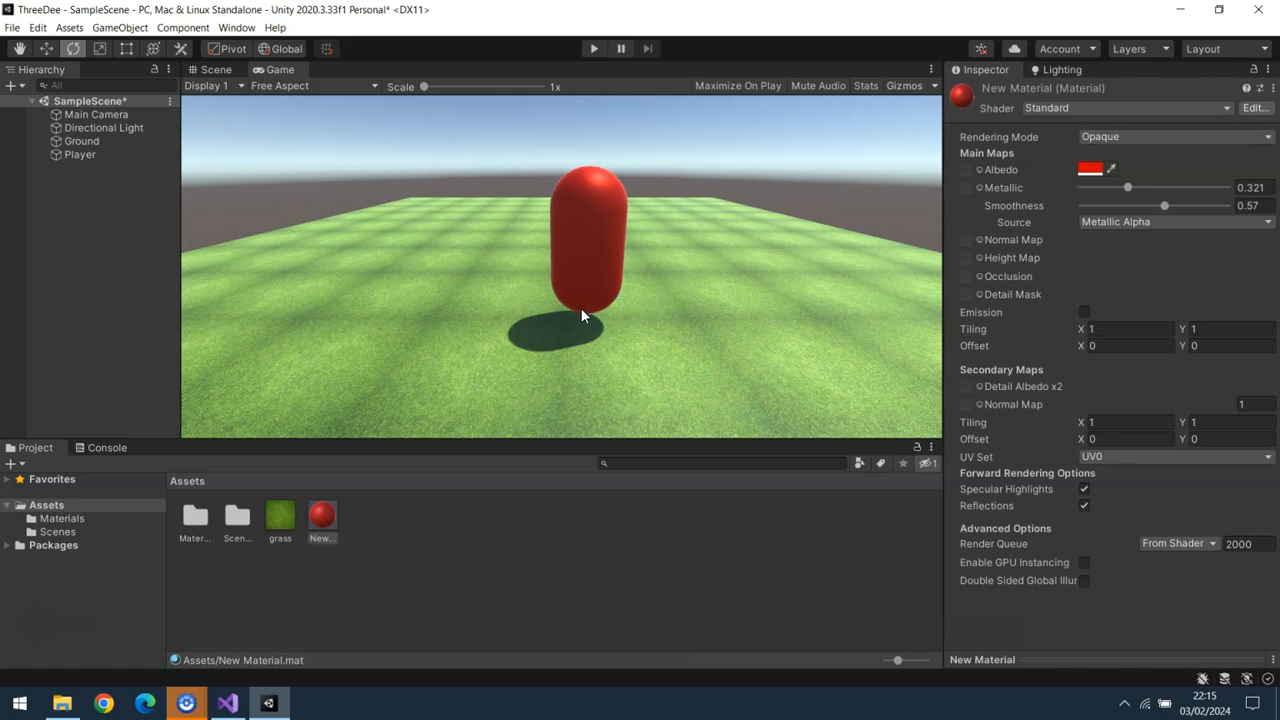
Step: Add a Physics Rigidbody component to the Player, expand its settings to check Use Gravity, and run the scene
left_click(76, 155)
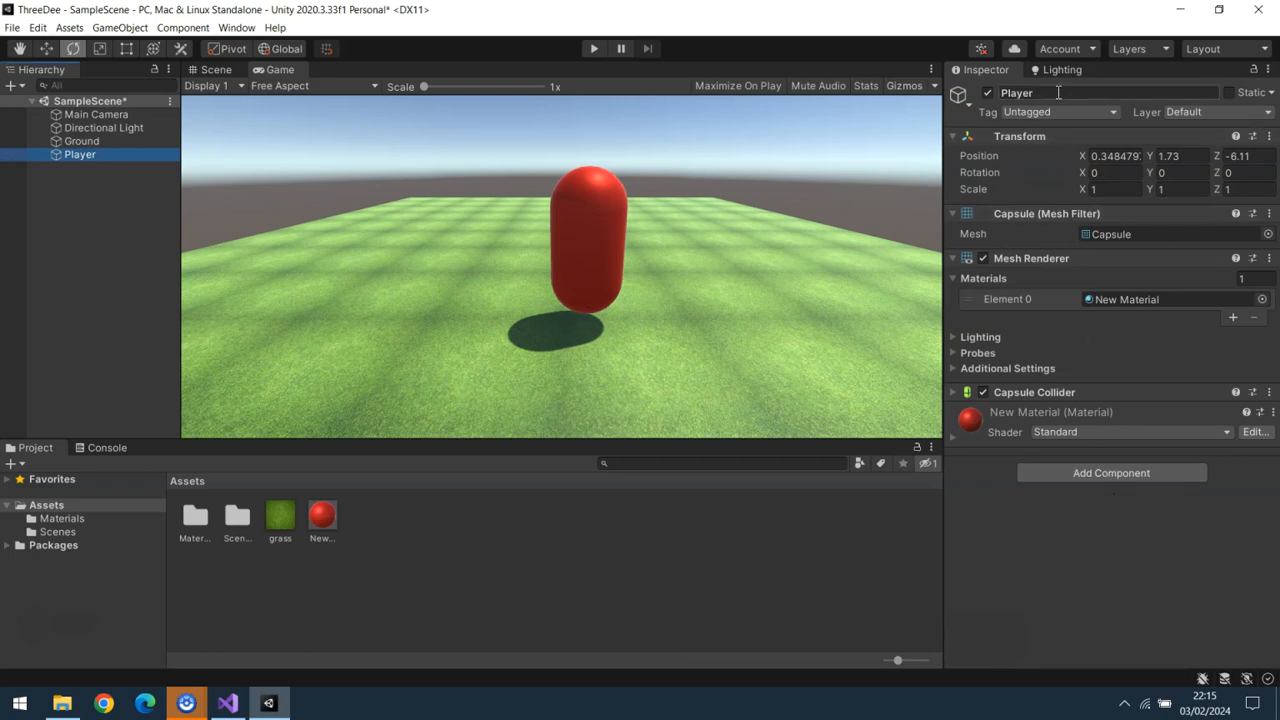
left_click(1107, 471)
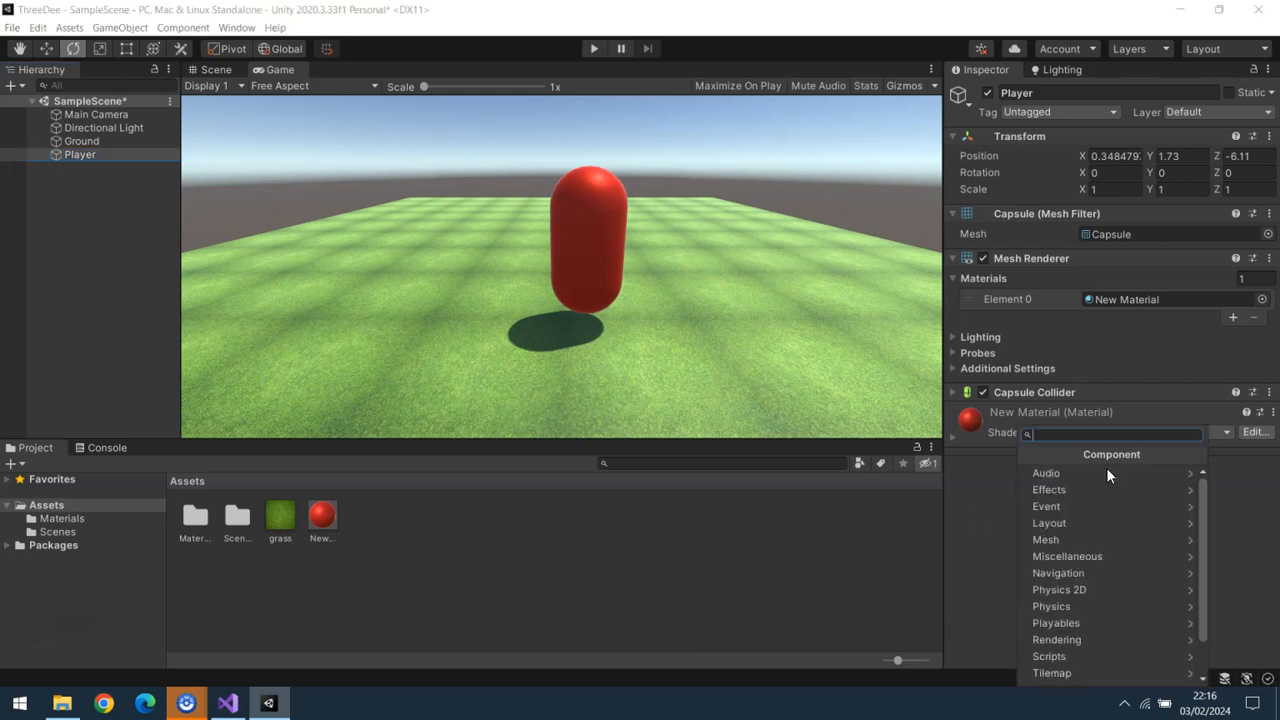
left_click(1106, 607)
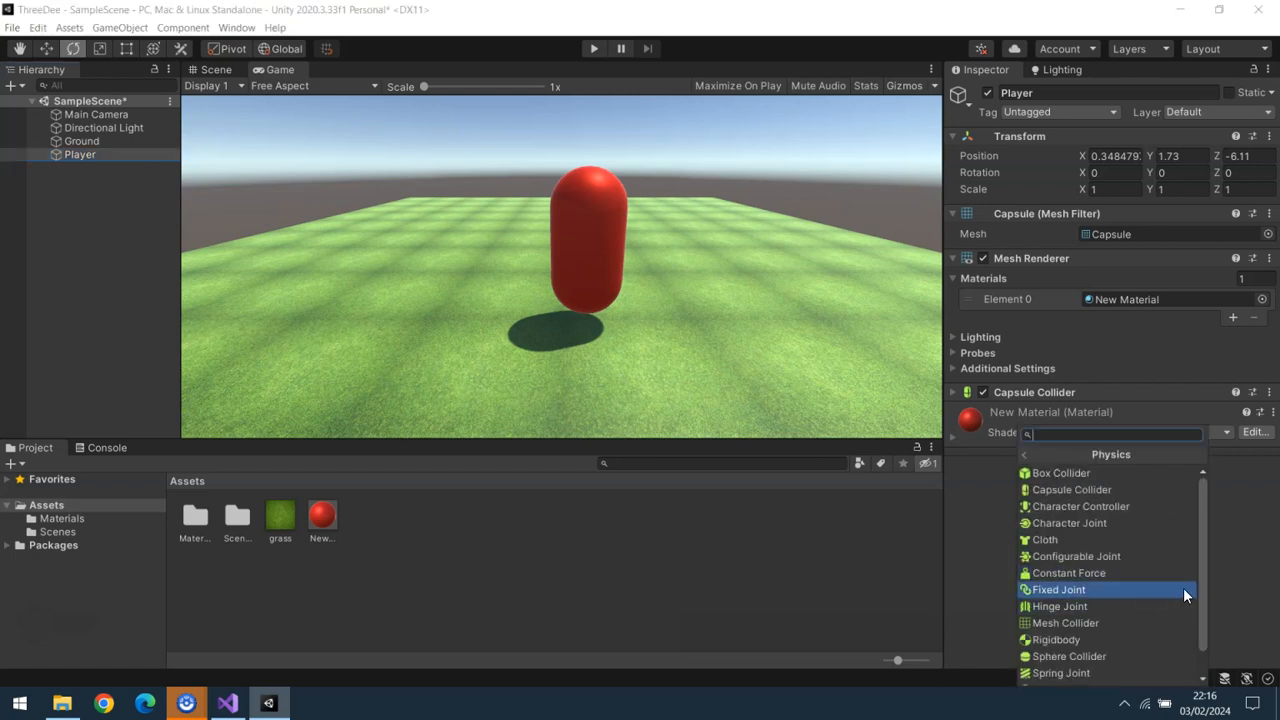
left_click(1111, 641)
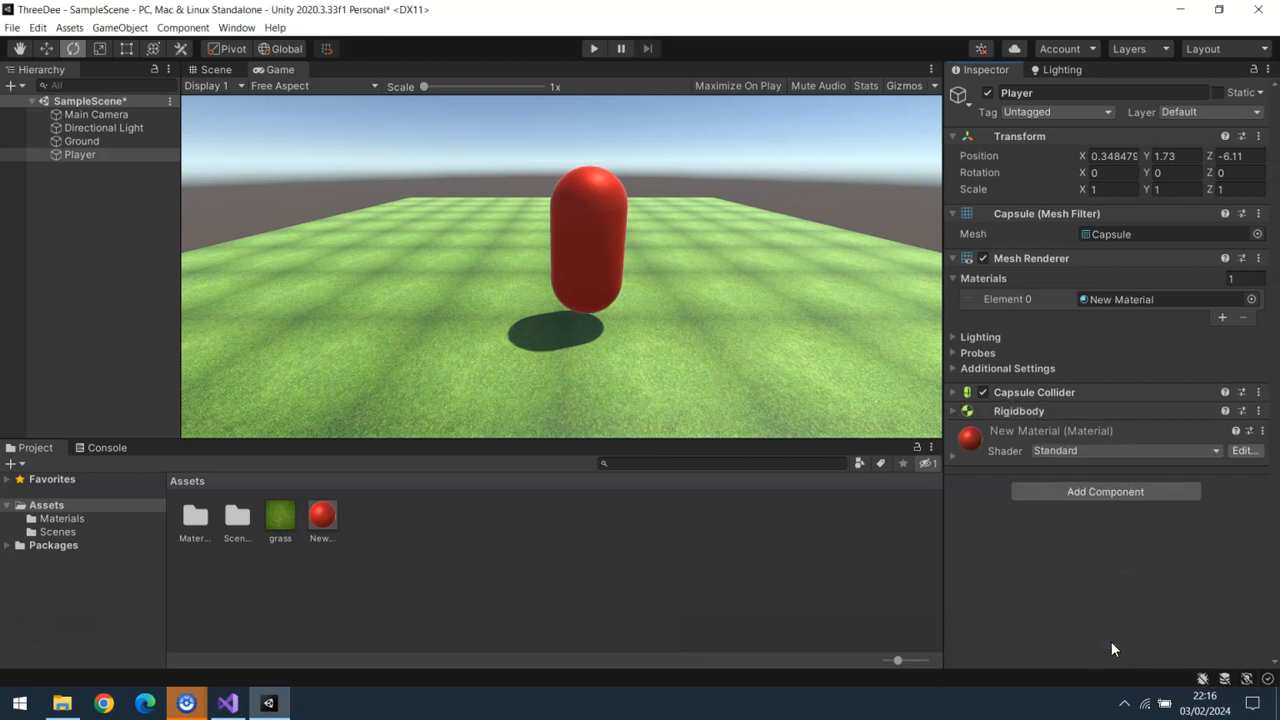
left_click(952, 411)
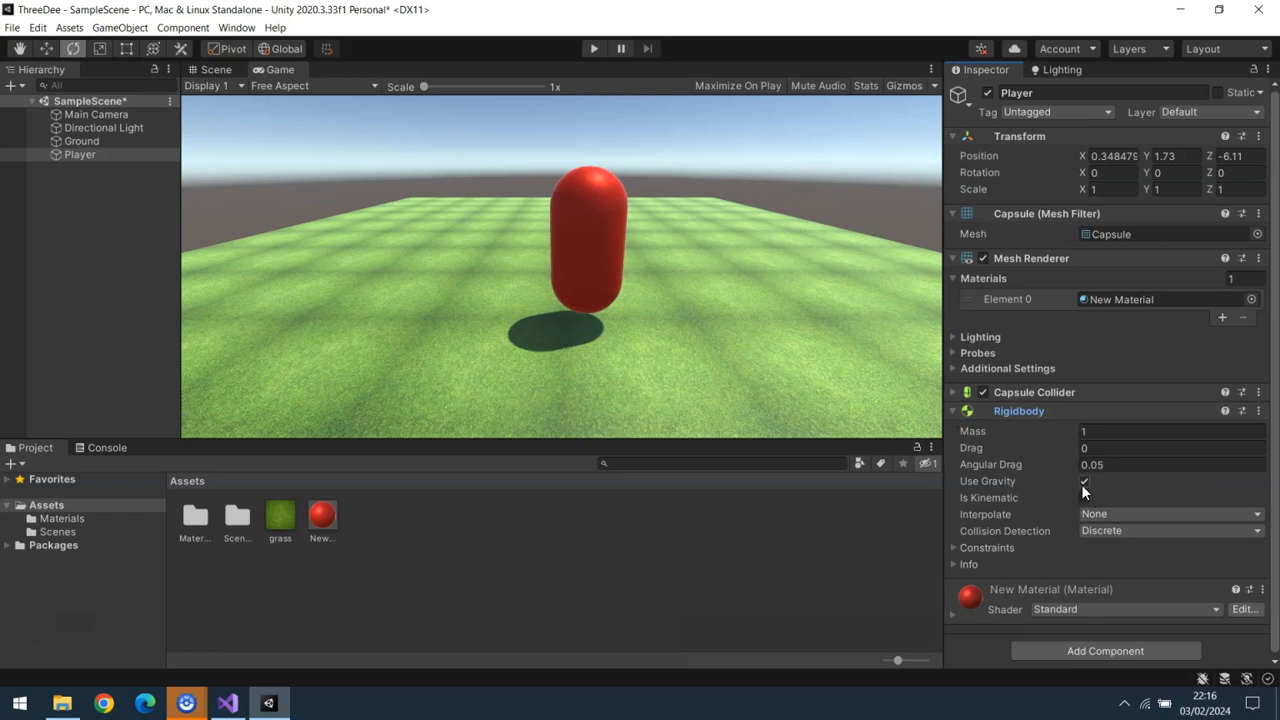
left_click(595, 48)
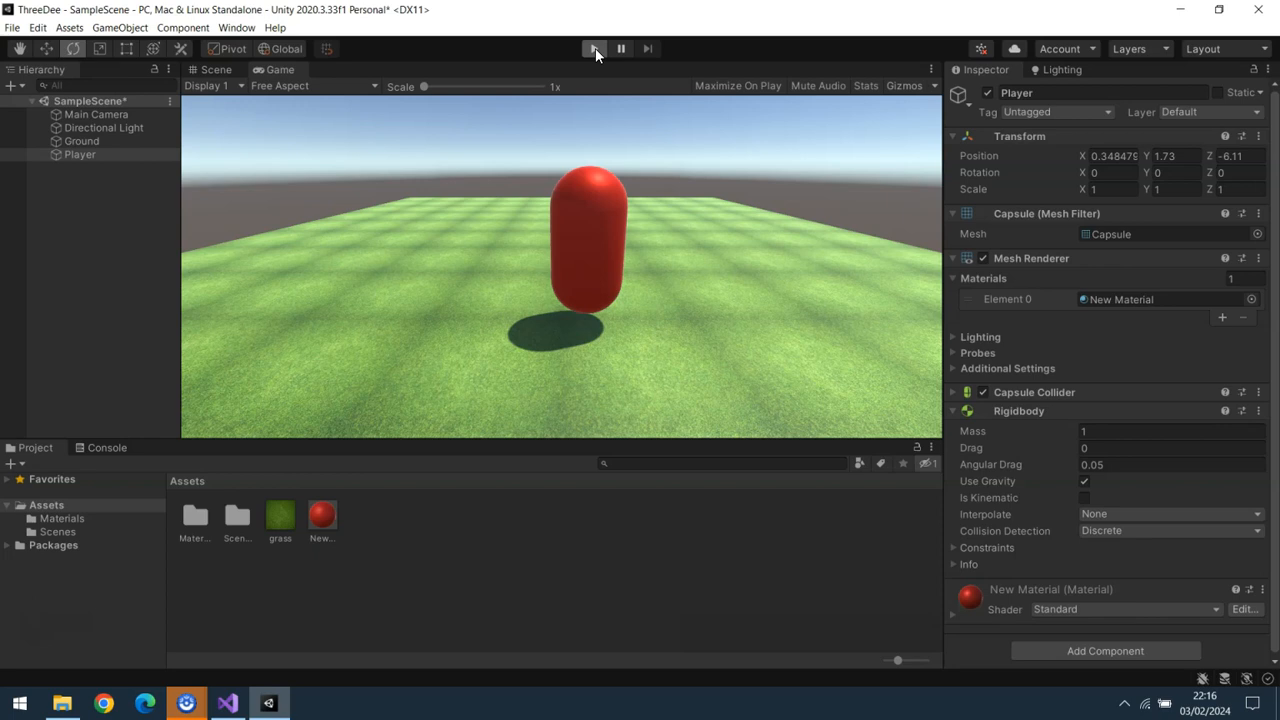